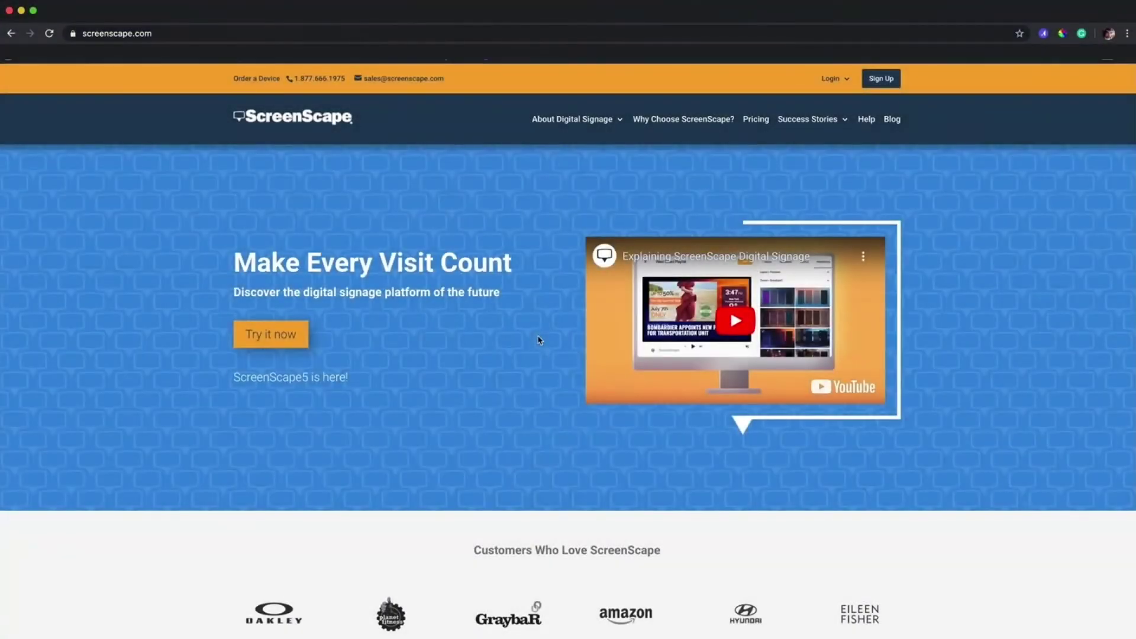
Open the Media library's Templates panel and start the new Blank-Canvas 3 item.
{"action": "mouse_move", "coordinate": [840, 79]}
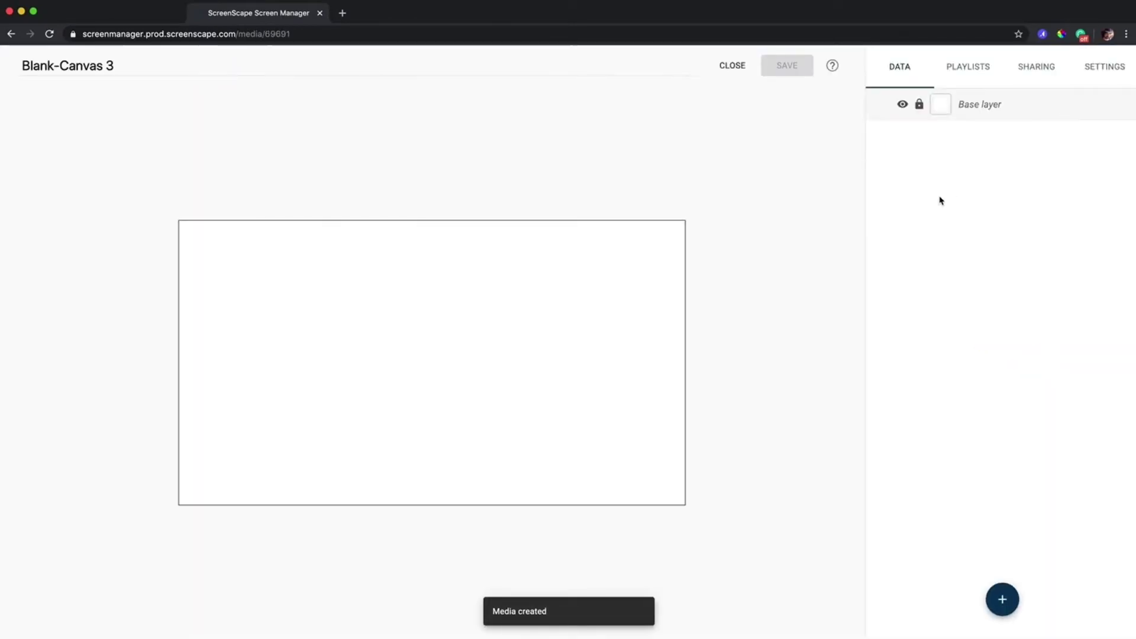
Add a navy rectangle shape and stretch it into a wide, shallow bar across the canvas top.
{"action": "left_click", "coordinate": [1003, 609]}
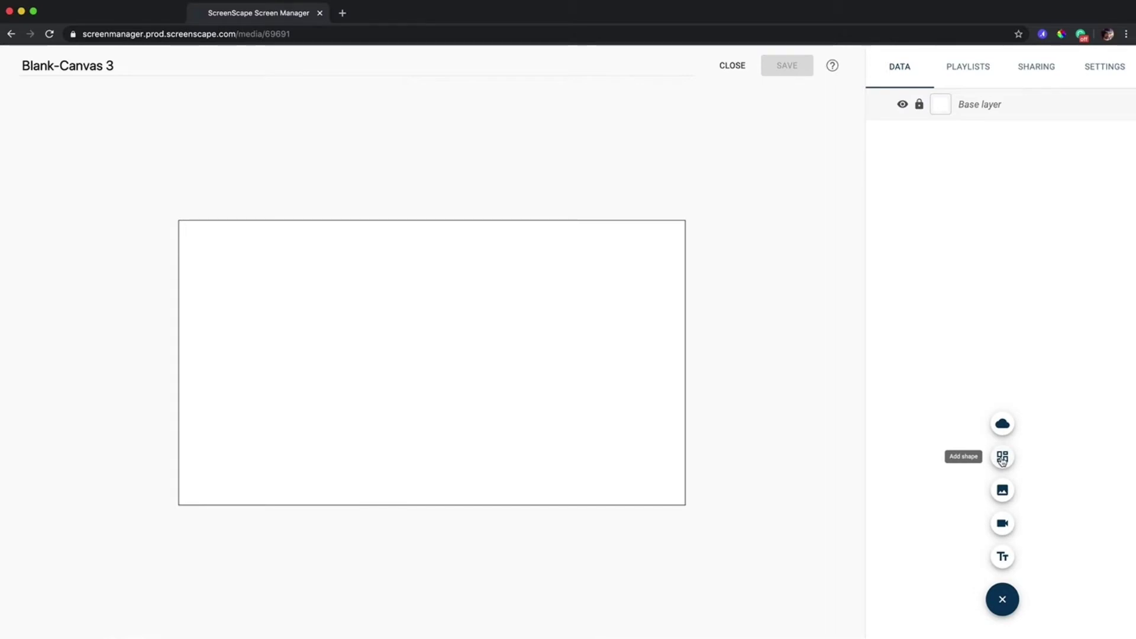
{"action": "left_click", "coordinate": [1003, 460]}
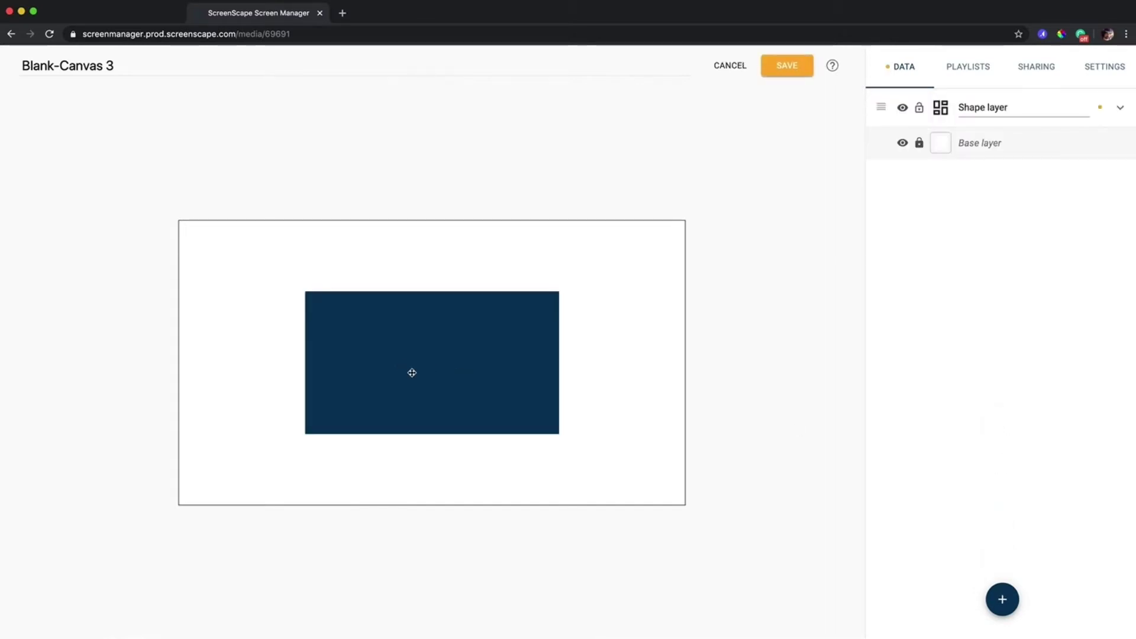
{"action": "mouse_move", "coordinate": [412, 373]}
{"action": "left_mouse_down"}
{"action": "mouse_move", "coordinate": [371, 357]}
{"action": "mouse_move", "coordinate": [416, 403]}
{"action": "mouse_move", "coordinate": [406, 378]}
{"action": "left_mouse_up"}
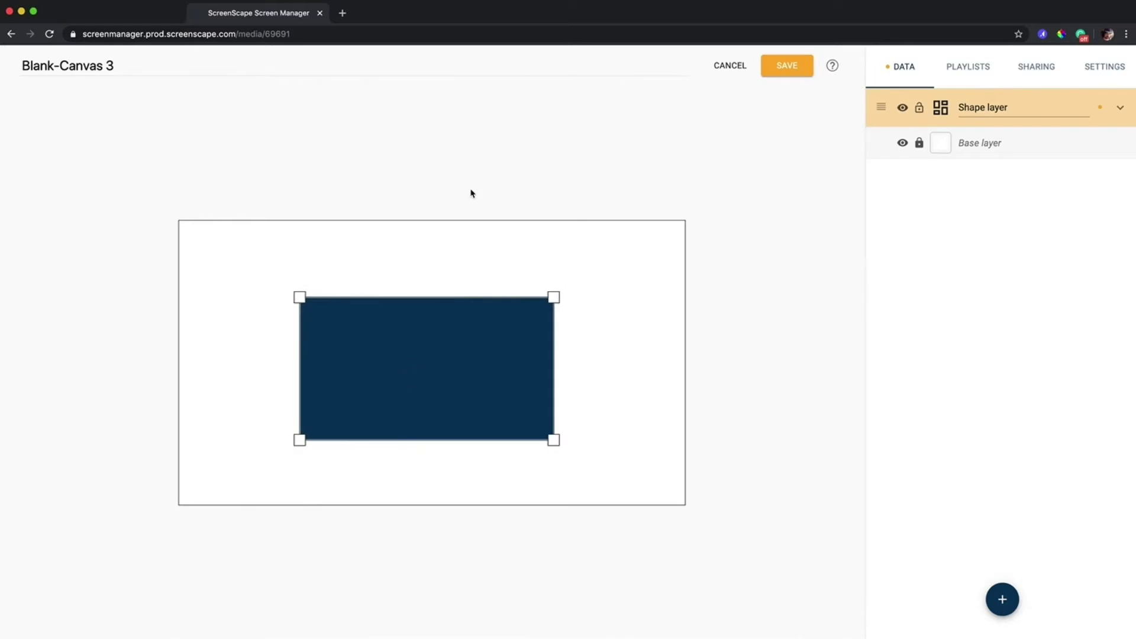
{"action": "left_click", "coordinate": [476, 174]}
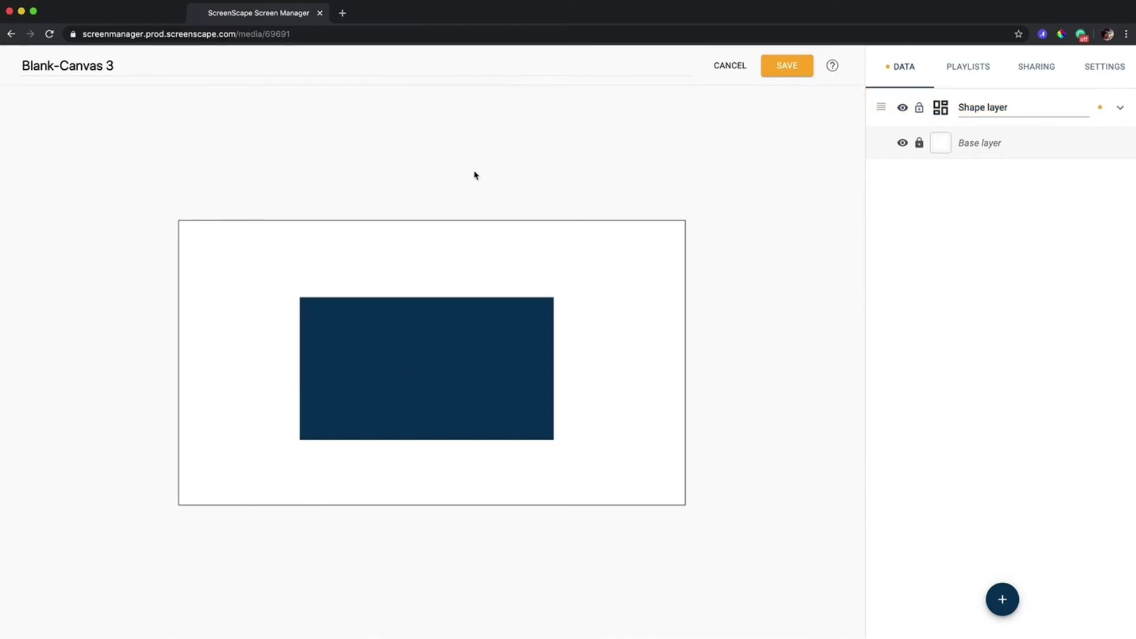
{"action": "left_click", "coordinate": [513, 327]}
{"action": "left_click_drag", "start_coordinate": [554, 297], "coordinate": [685, 332]}
{"action": "left_click_drag", "start_coordinate": [650, 317], "coordinate": [644, 300]}
{"action": "left_click", "coordinate": [815, 302]}
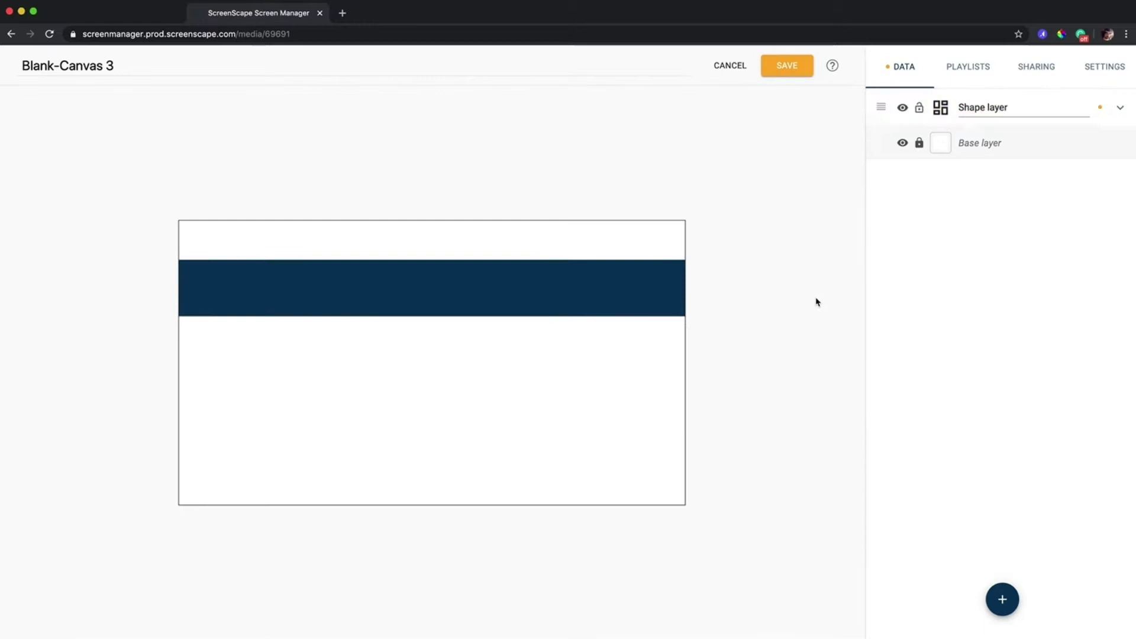
Add a 'Sample text' layer and colour its text white.
{"action": "left_click", "coordinate": [1002, 599]}
{"action": "left_click", "coordinate": [993, 558]}
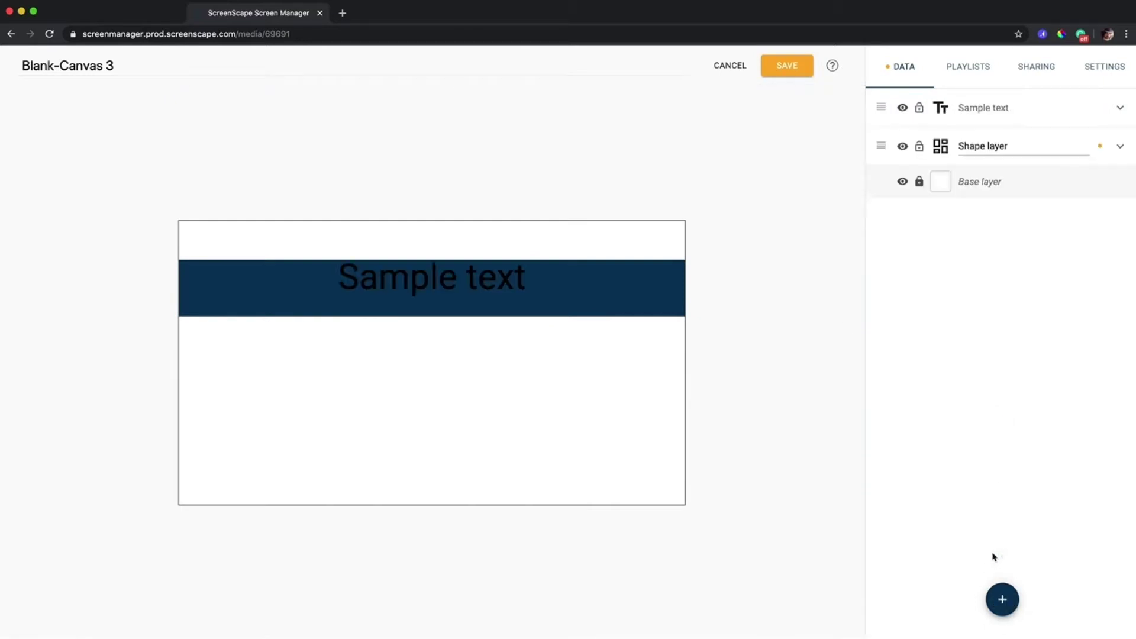
{"action": "left_click", "coordinate": [521, 279]}
{"action": "double_click", "coordinate": [517, 278]}
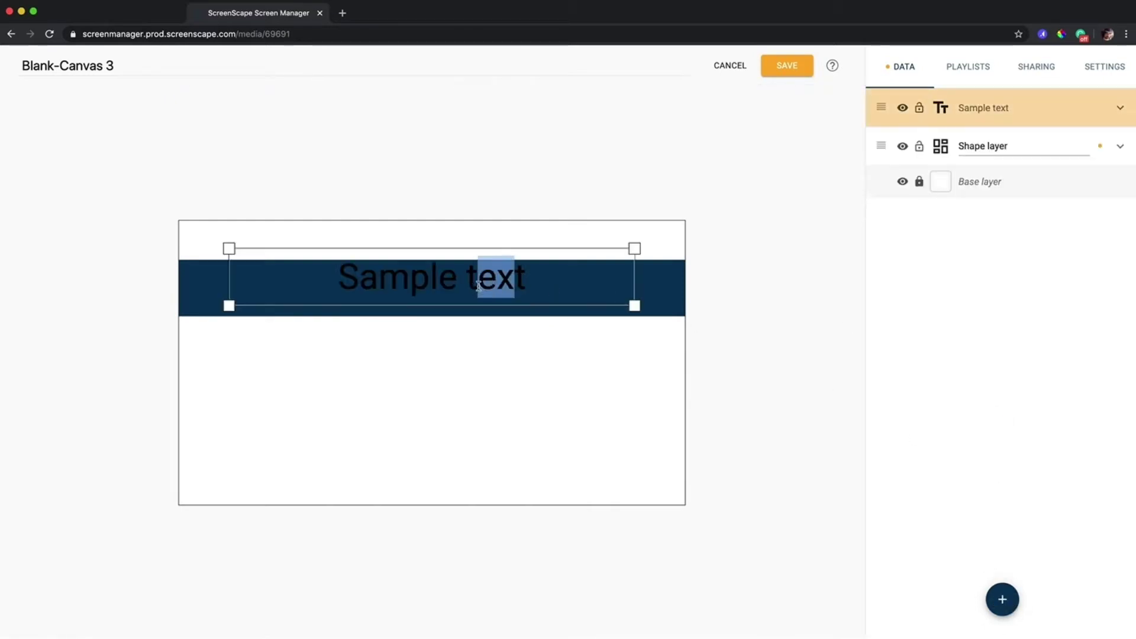
{"action": "left_click_drag", "start_coordinate": [349, 282], "coordinate": [531, 286]}
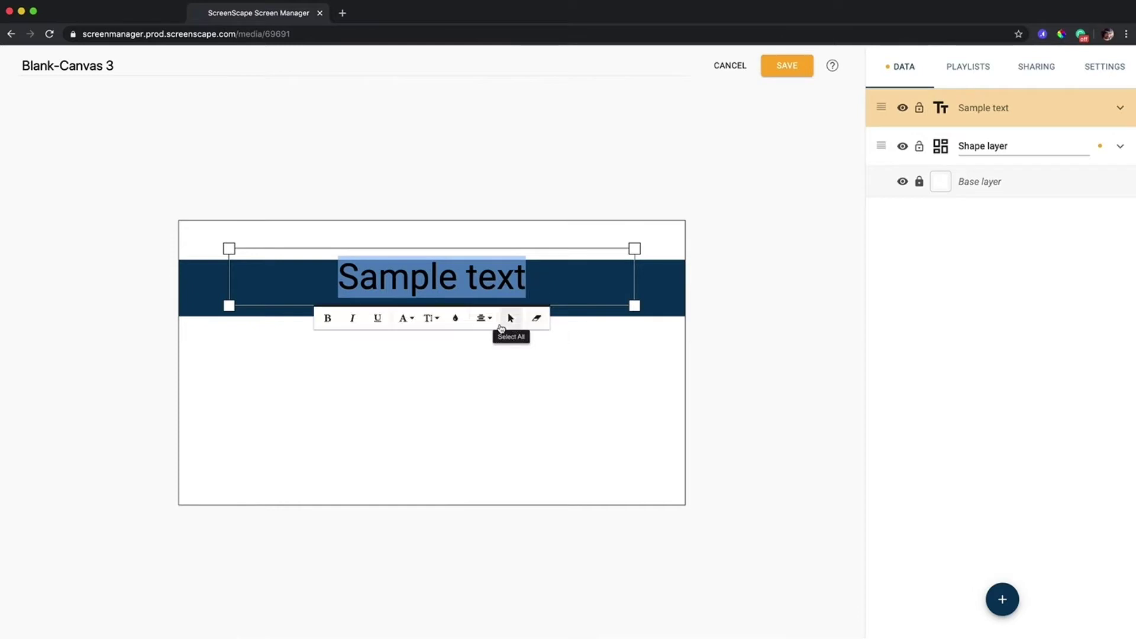
{"action": "left_click", "coordinate": [467, 317]}
{"action": "left_click", "coordinate": [489, 400]}
Move the white text left and lower the navy band toward mid-canvas.
{"action": "left_click", "coordinate": [670, 159]}
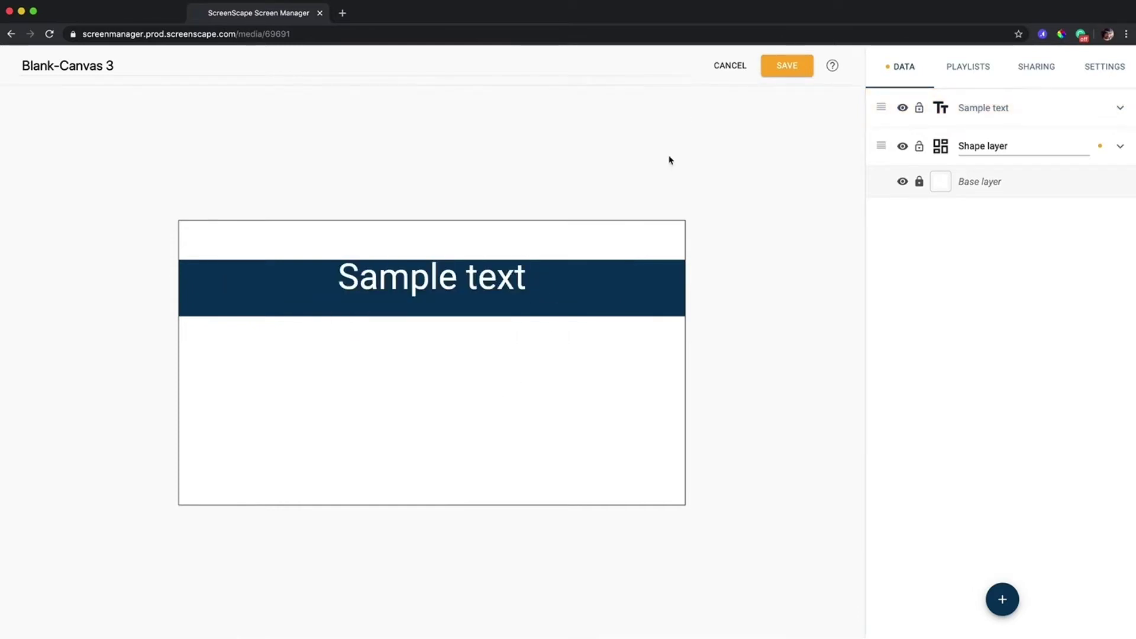
{"action": "left_click_drag", "start_coordinate": [573, 276], "coordinate": [441, 285]}
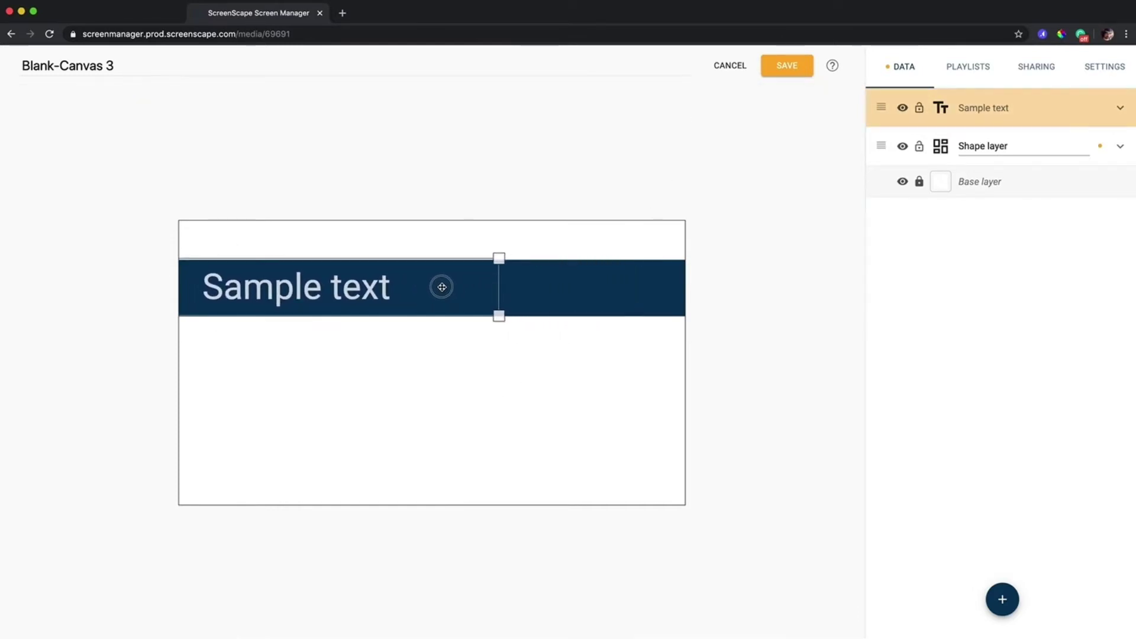
{"action": "left_click", "coordinate": [451, 135]}
{"action": "left_click_drag", "start_coordinate": [544, 277], "coordinate": [545, 338]}
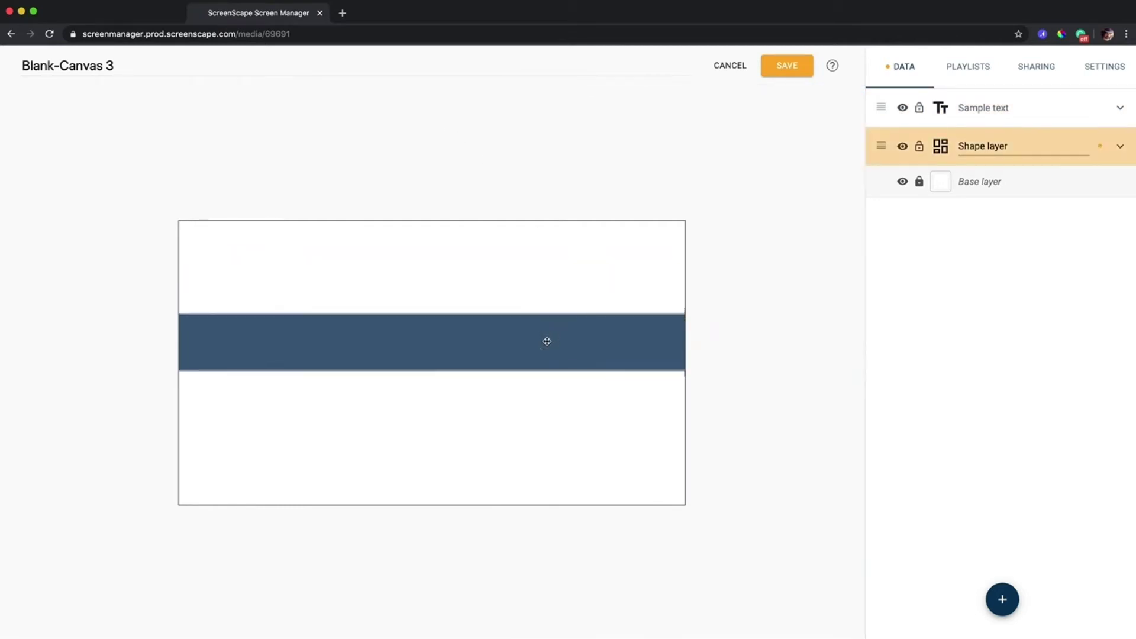
{"action": "left_click", "coordinate": [1117, 109]}
Delete the Sample text layer and reshape the band into a tall navy block at left.
{"action": "left_click", "coordinate": [1121, 142]}
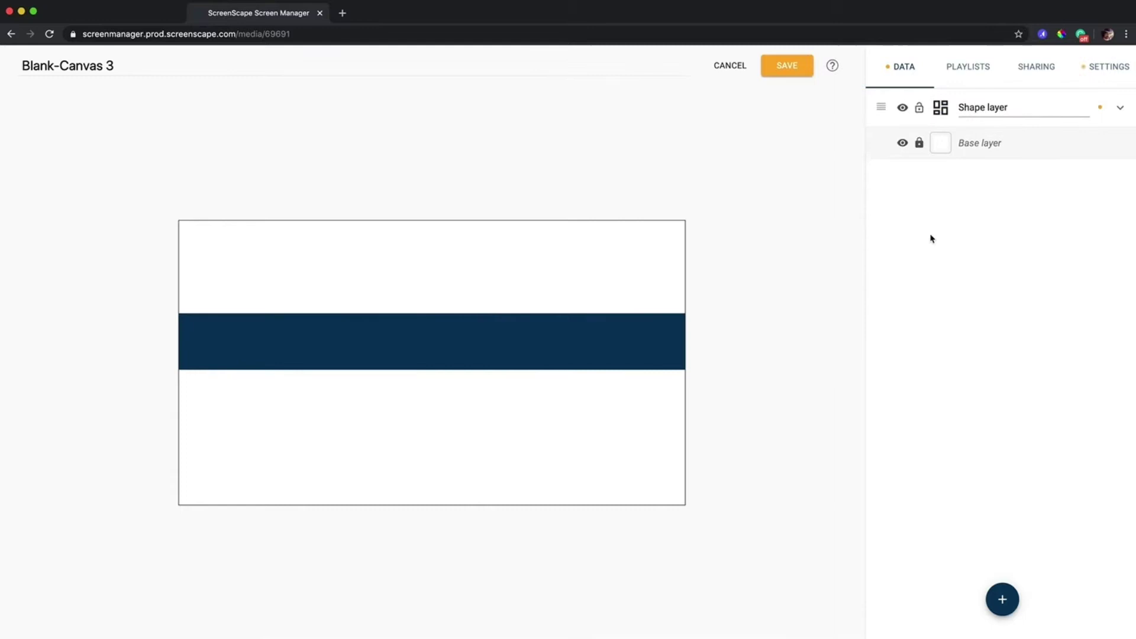
{"action": "left_click_drag", "start_coordinate": [641, 341], "coordinate": [338, 521]}
{"action": "left_click", "coordinate": [356, 393]}
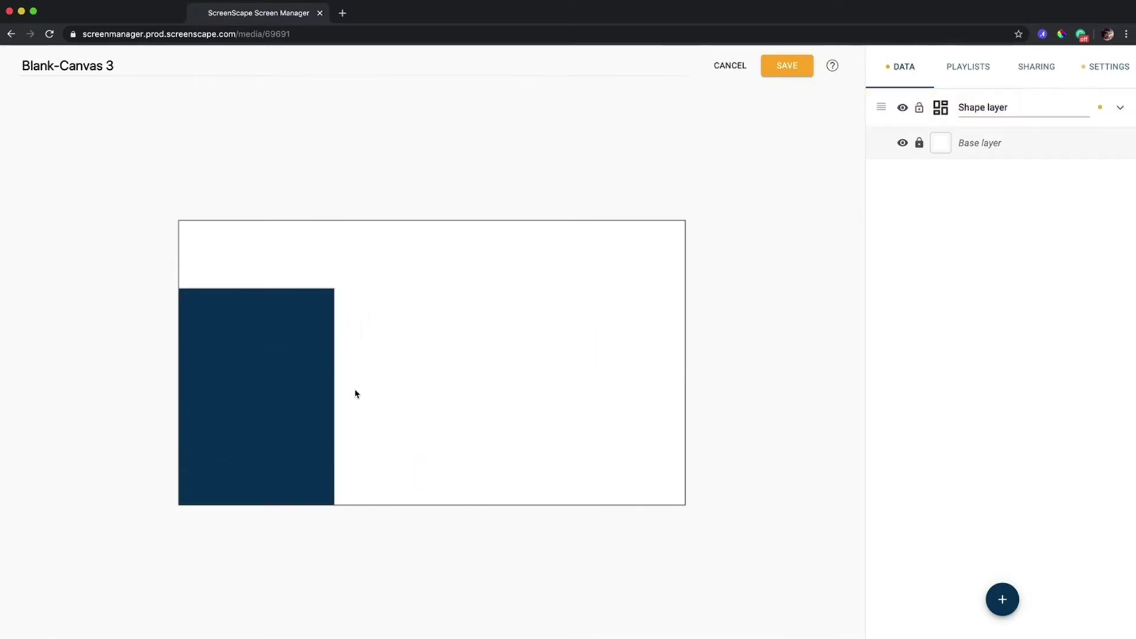
{"action": "left_click", "coordinate": [327, 299]}
{"action": "left_click_drag", "start_coordinate": [333, 290], "coordinate": [429, 211]}
{"action": "left_click", "coordinate": [457, 182]}
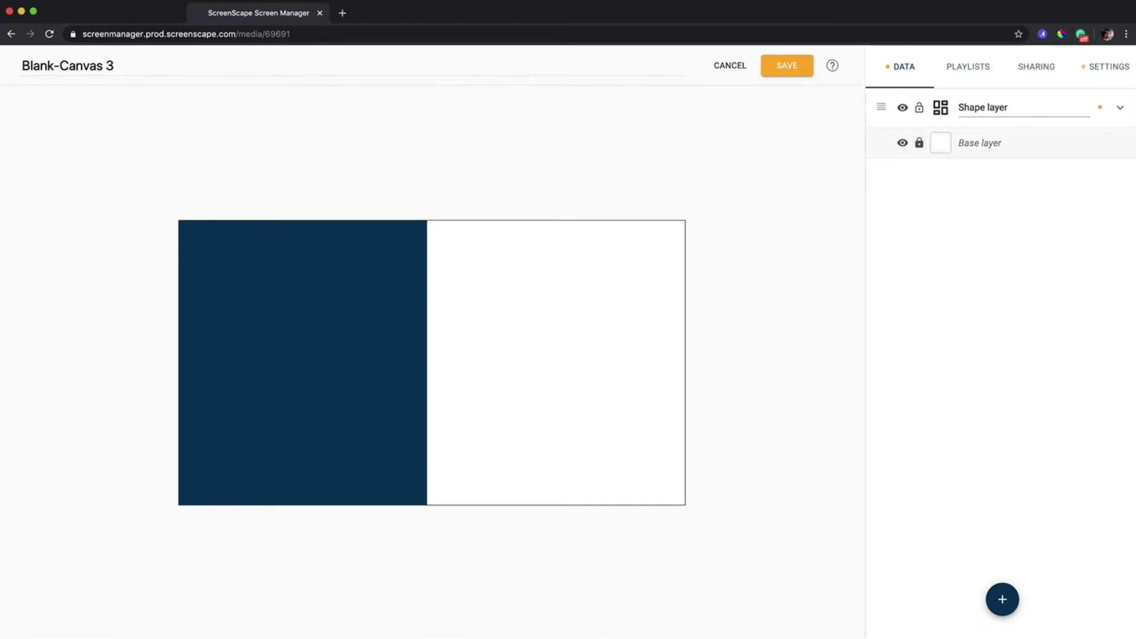
Add the poppy field photo from the image library and stretch it over the canvas.
{"action": "left_click", "coordinate": [1002, 599]}
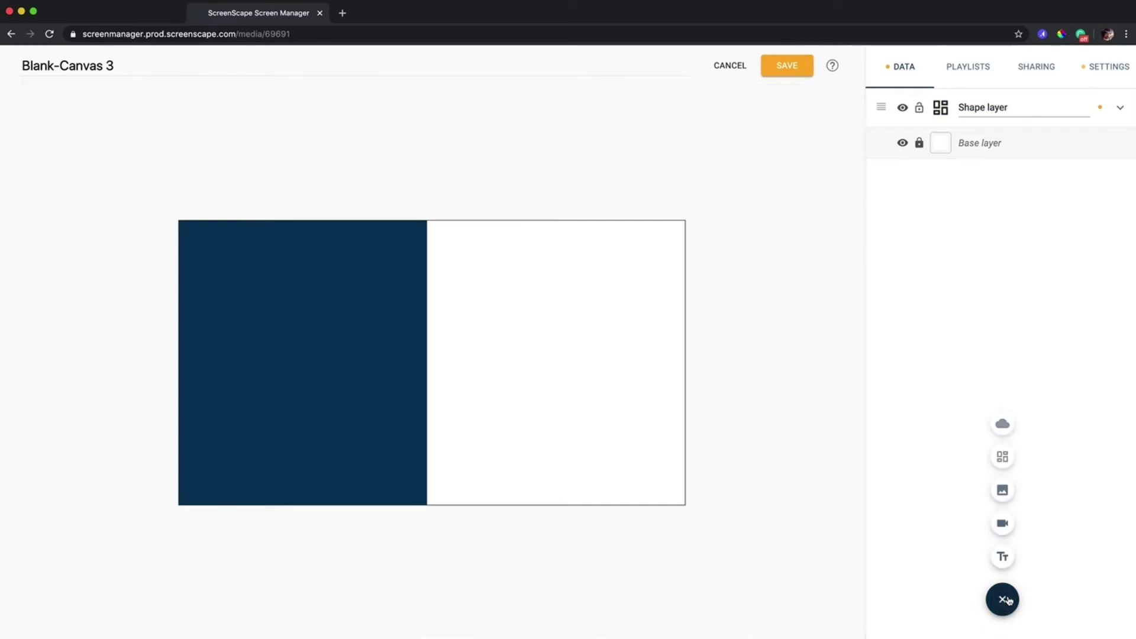
{"action": "left_click", "coordinate": [1003, 488]}
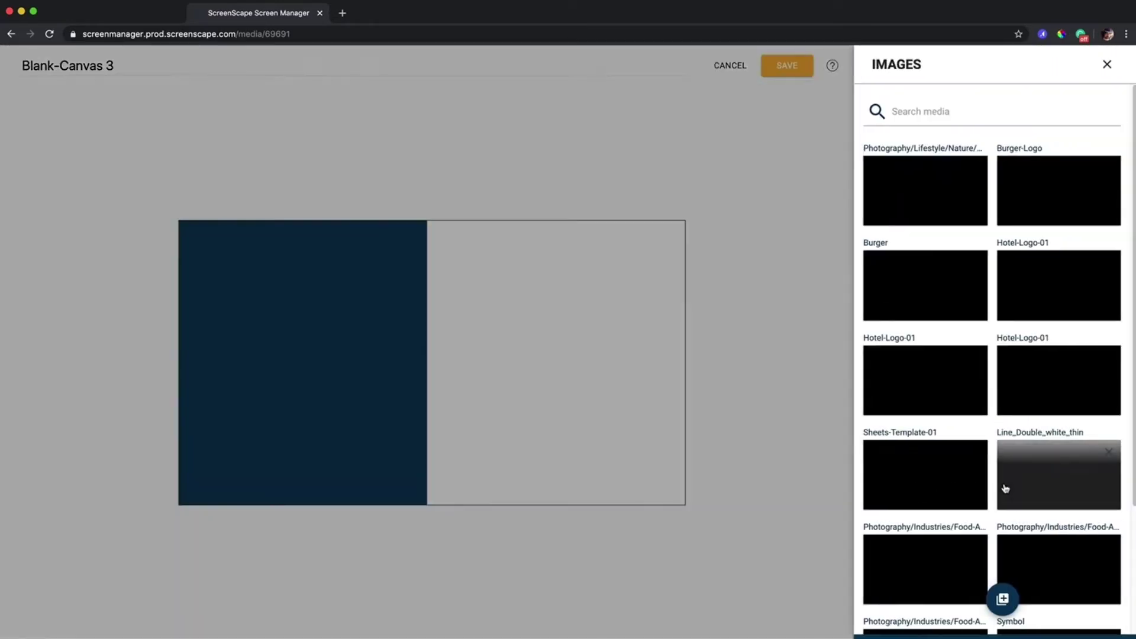
{"action": "left_click", "coordinate": [936, 203]}
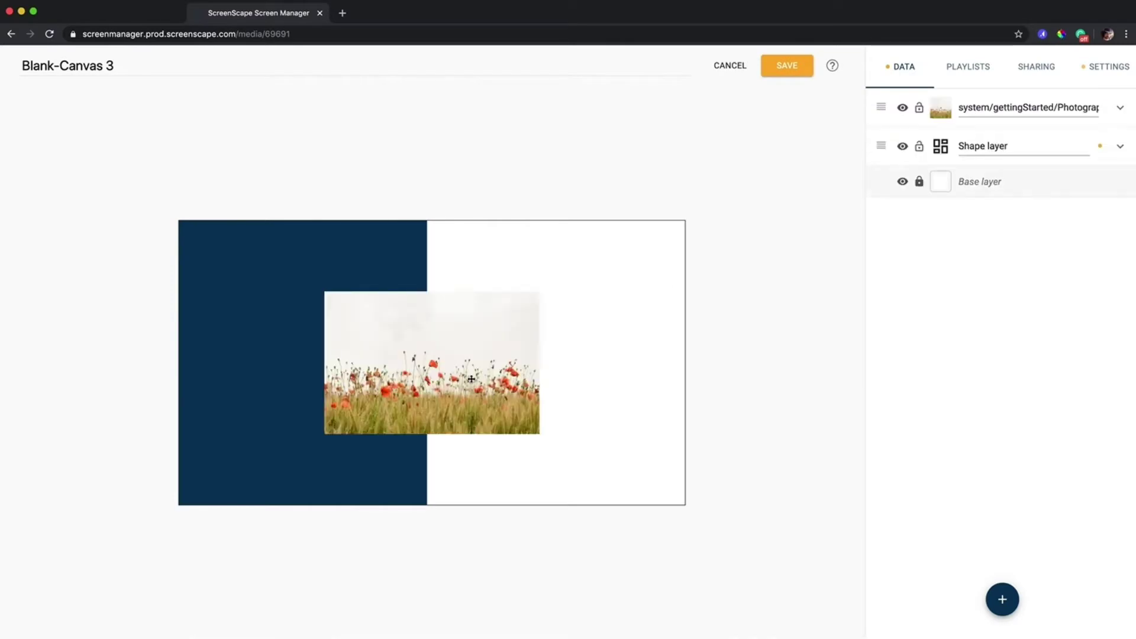
{"action": "left_click_drag", "start_coordinate": [475, 362], "coordinate": [459, 289]}
{"action": "left_click_drag", "start_coordinate": [525, 352], "coordinate": [681, 512]}
{"action": "left_click", "coordinate": [680, 513]}
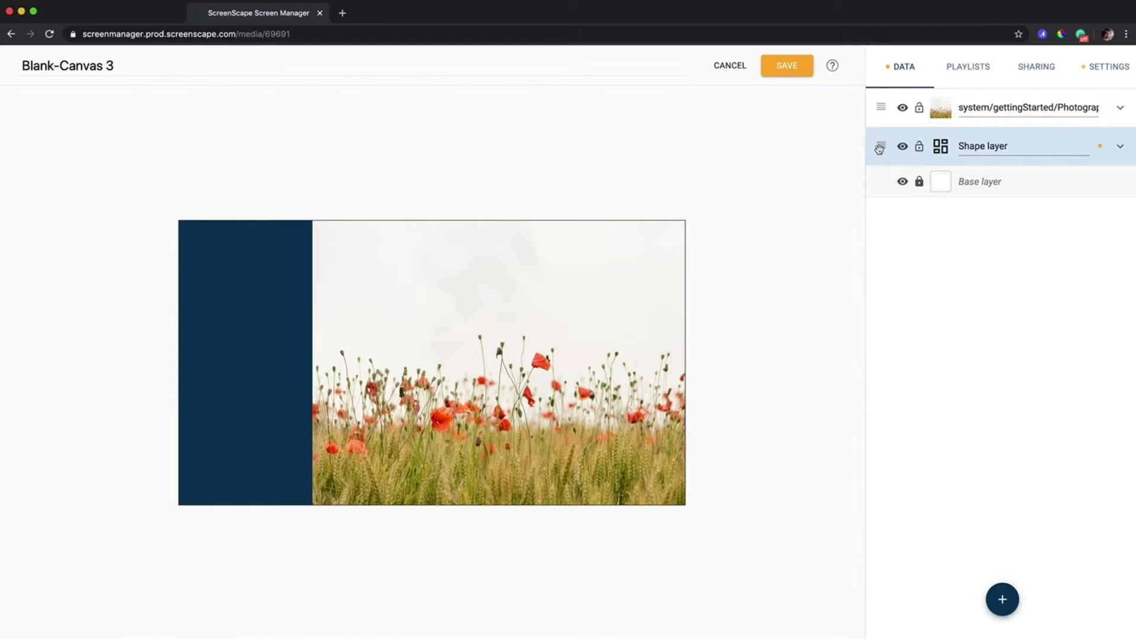
Move the shape layer above the photo and reshape it into a thin full-width bottom band.
{"action": "left_click_drag", "start_coordinate": [881, 145], "coordinate": [879, 107]}
{"action": "left_click", "coordinate": [396, 307]}
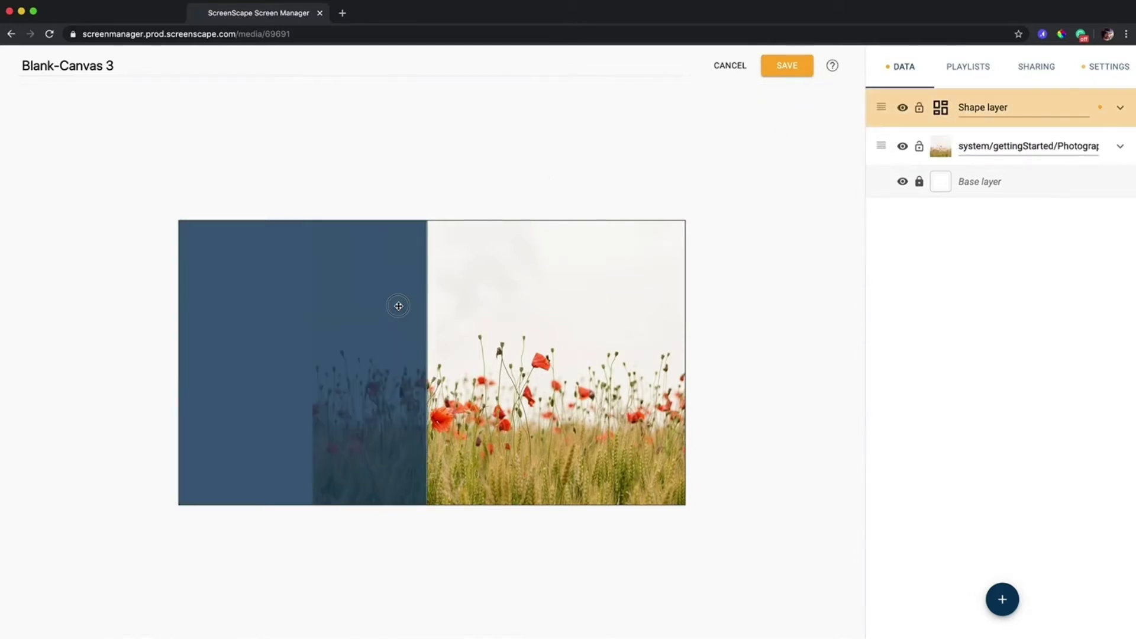
{"action": "left_click", "coordinate": [394, 164]}
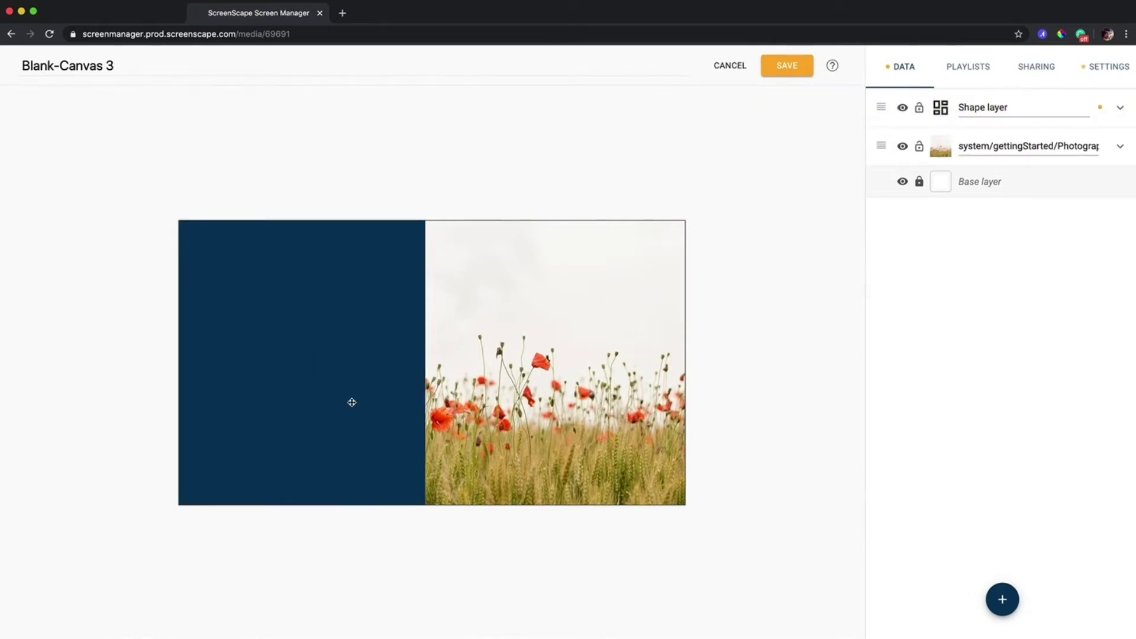
{"action": "left_click_drag", "start_coordinate": [424, 389], "coordinate": [362, 395]}
{"action": "left_click", "coordinate": [400, 191]}
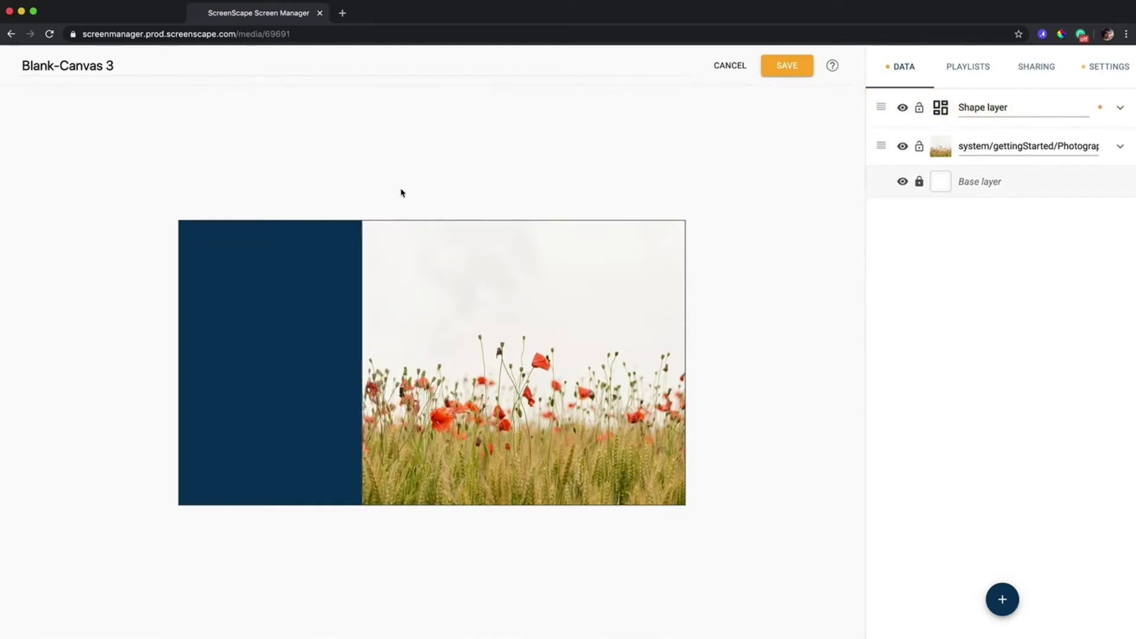
{"action": "left_click", "coordinate": [352, 270]}
{"action": "left_click_drag", "start_coordinate": [356, 238], "coordinate": [718, 436]}
{"action": "left_click", "coordinate": [744, 439]}
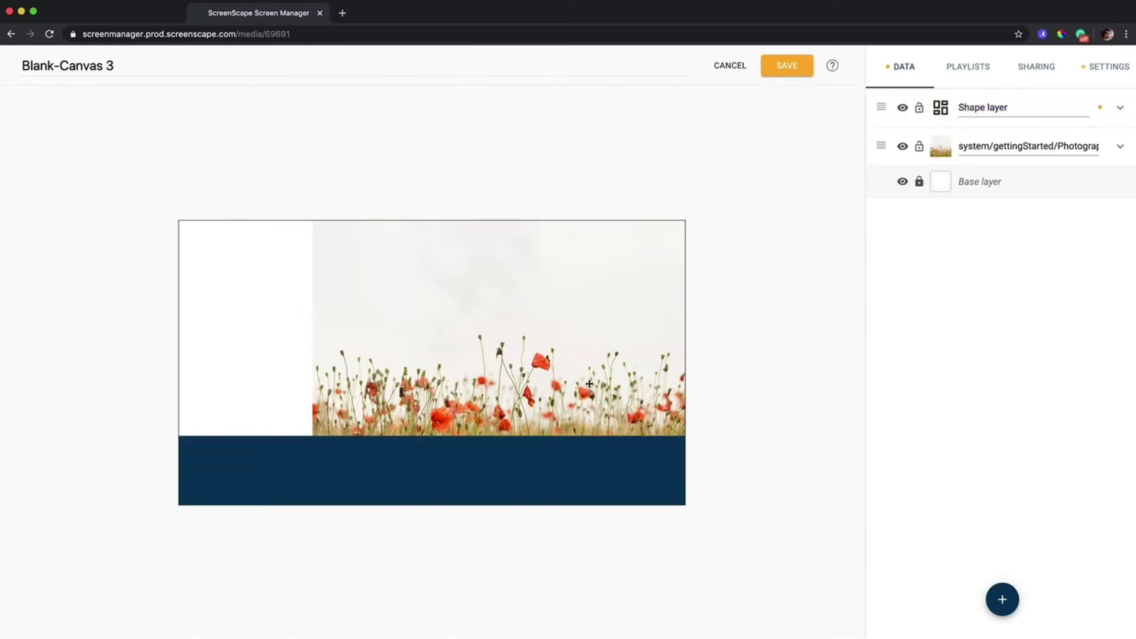
{"action": "left_click", "coordinate": [588, 477]}
{"action": "left_click_drag", "start_coordinate": [459, 436], "coordinate": [467, 456]}
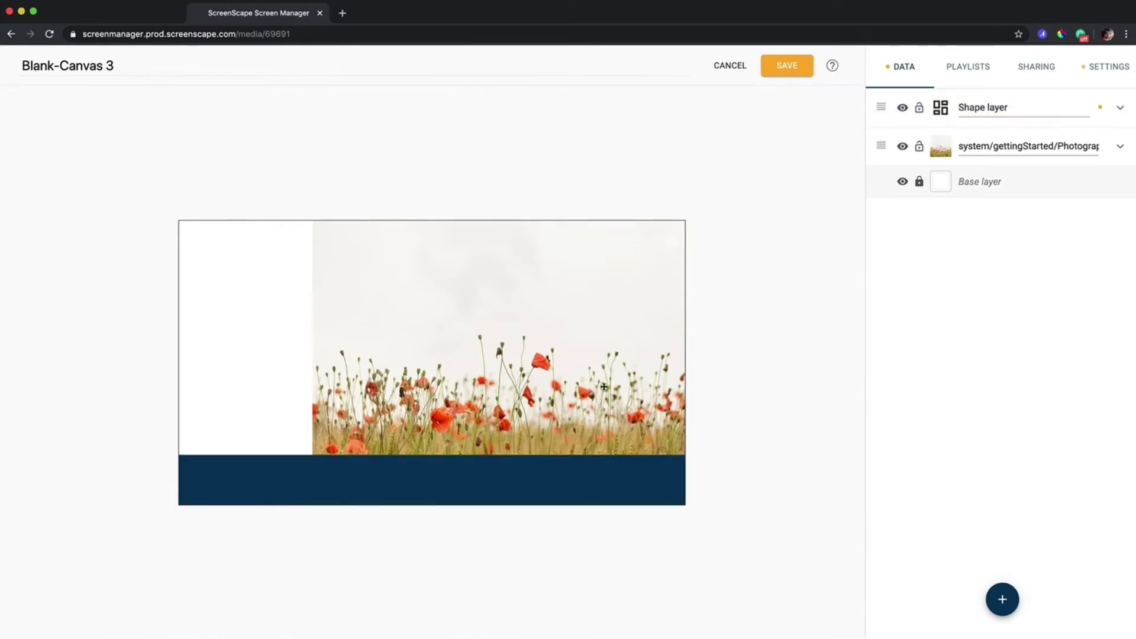
Align the poppy photo to the left edge and stretch it to fill the canvas.
{"action": "left_click_drag", "start_coordinate": [603, 387], "coordinate": [557, 418]}
{"action": "left_click_drag", "start_coordinate": [626, 491], "coordinate": [692, 522]}
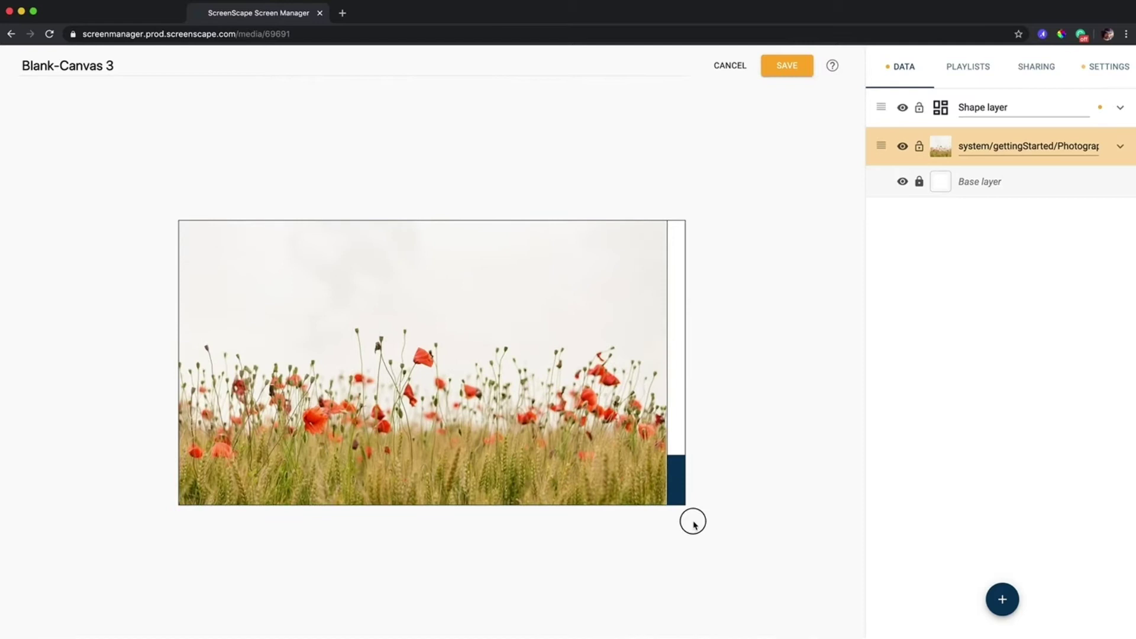
{"action": "left_click", "coordinate": [727, 532]}
{"action": "left_click", "coordinate": [636, 483]}
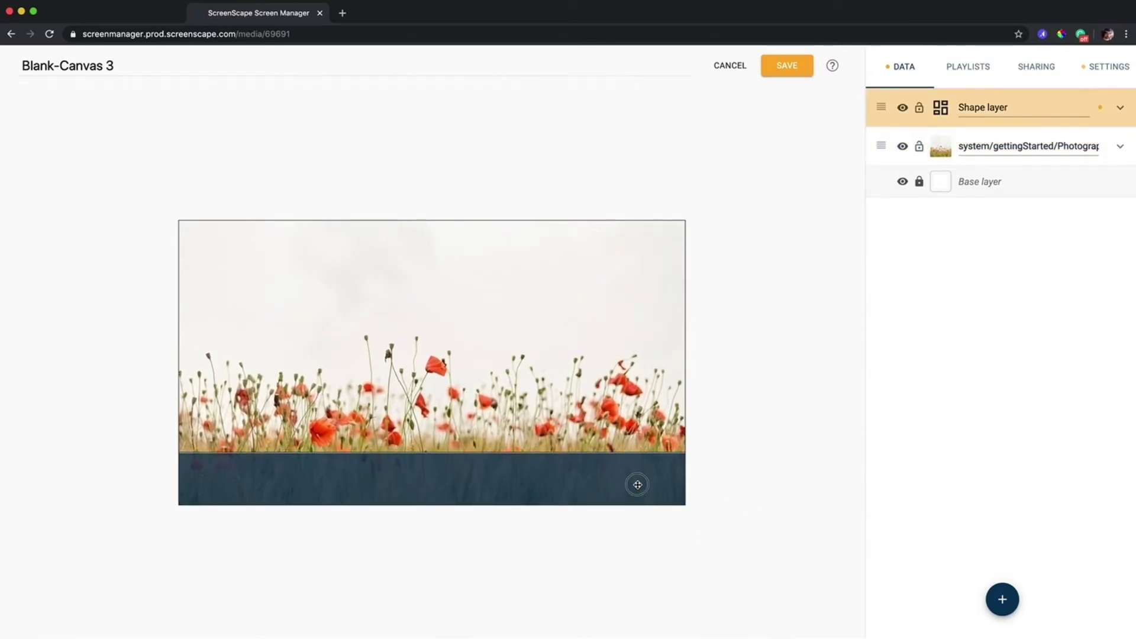
{"action": "left_click", "coordinate": [735, 427]}
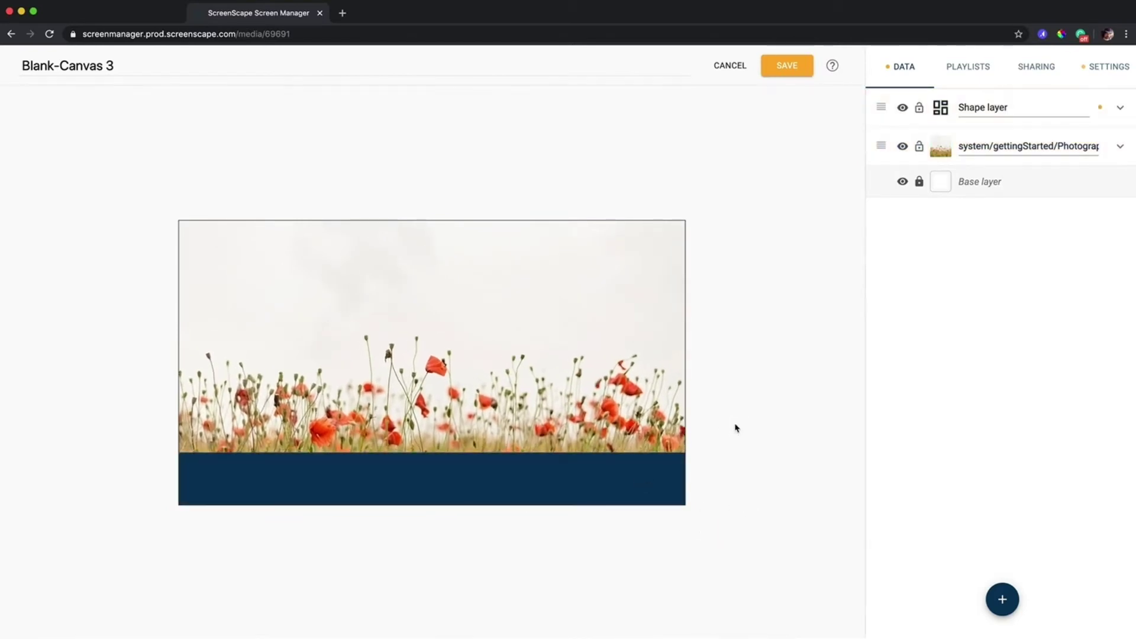
Set the shape layer's Background swatch to the orange preset.
{"action": "left_click", "coordinate": [621, 466]}
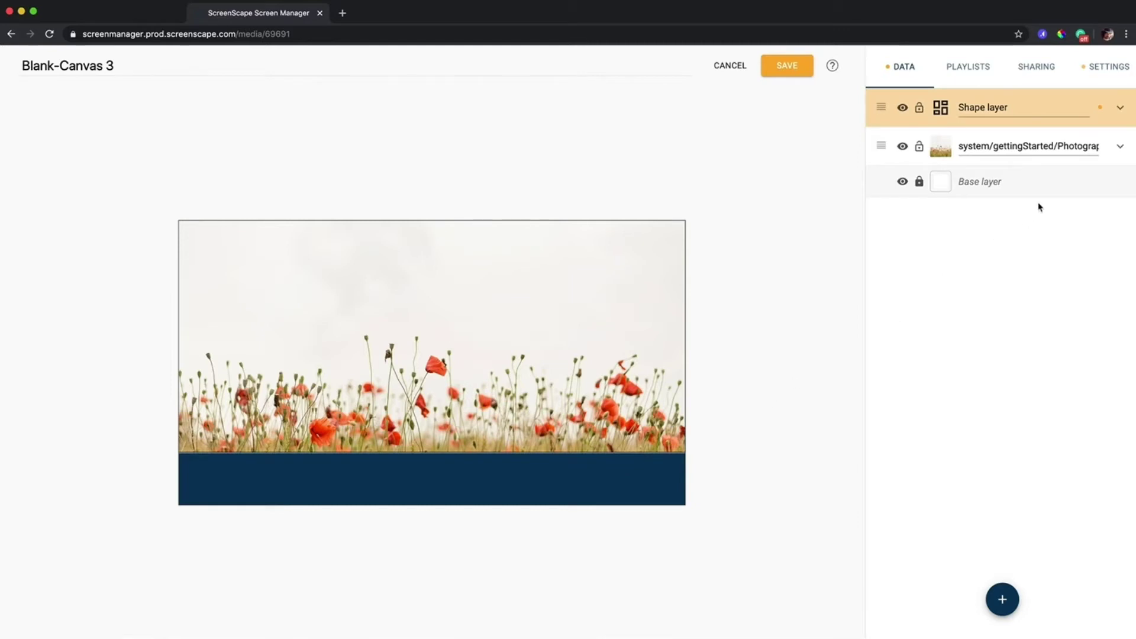
{"action": "left_click", "coordinate": [1120, 107]}
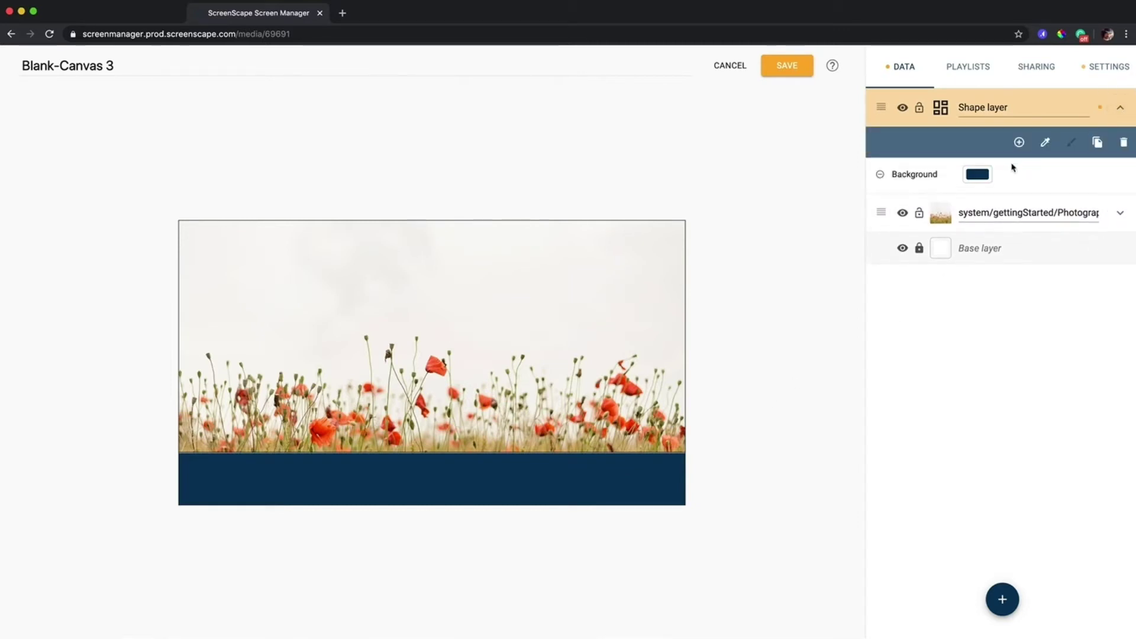
{"action": "left_click", "coordinate": [977, 175]}
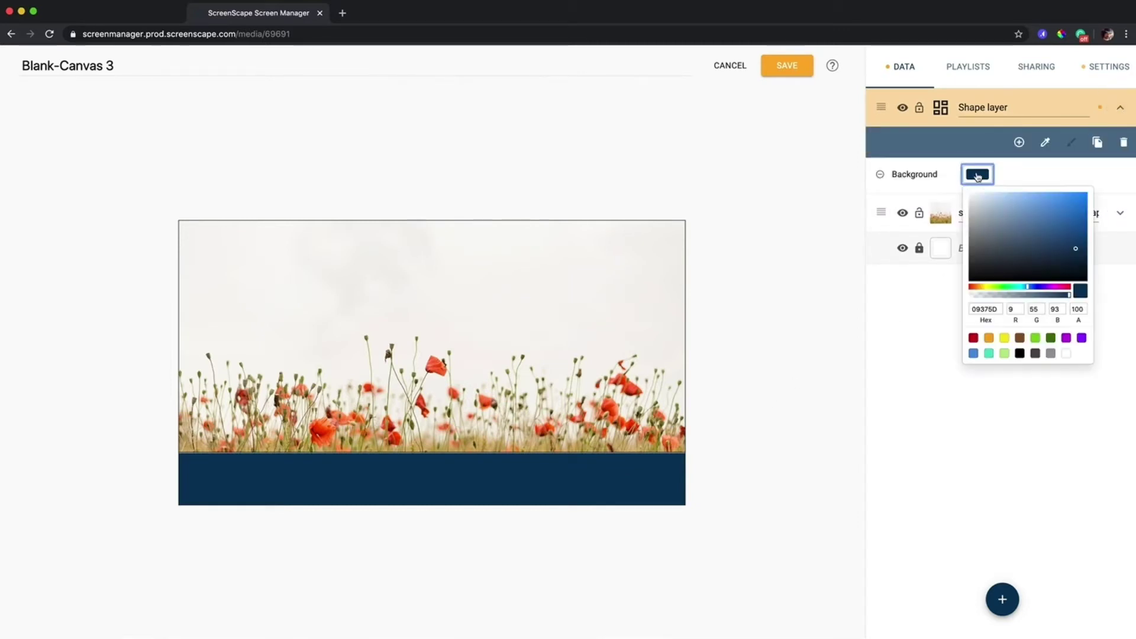
{"action": "left_click", "coordinate": [989, 338]}
{"action": "left_click", "coordinate": [813, 365]}
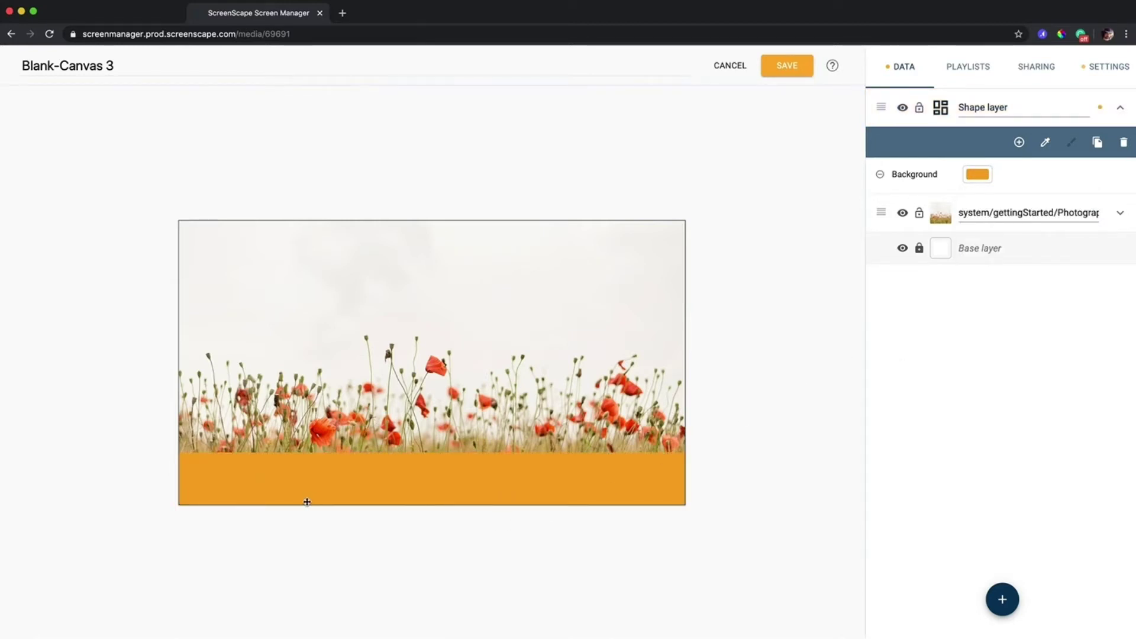
Hide the poppy photo layer and resize the orange band into a square.
{"action": "left_click", "coordinate": [903, 212]}
{"action": "left_click_drag", "start_coordinate": [664, 452], "coordinate": [594, 363]}
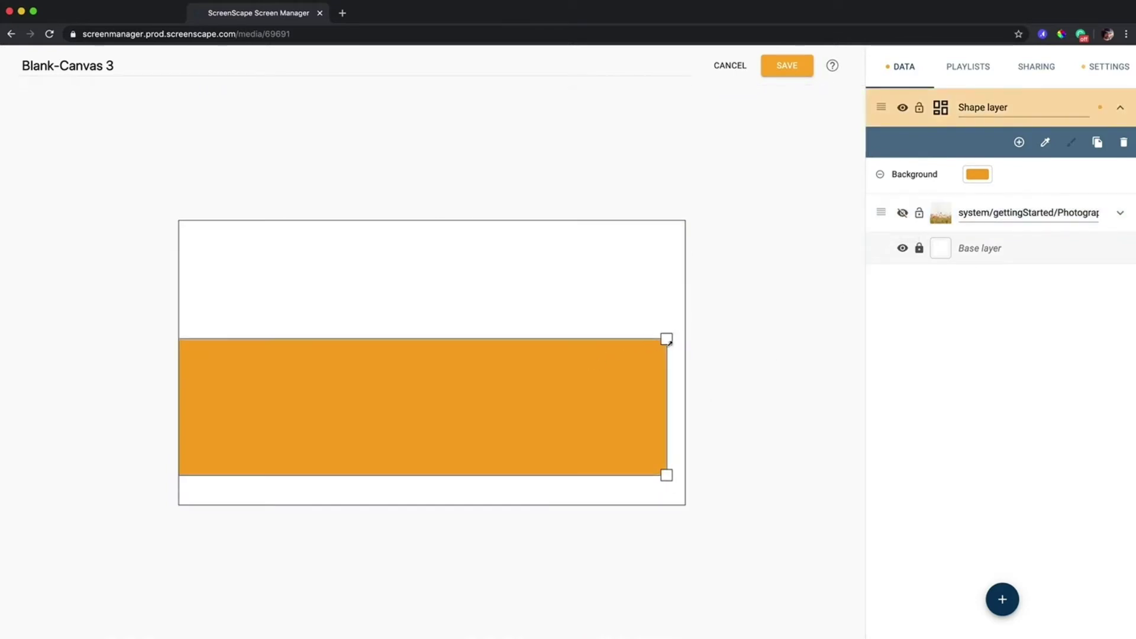
{"action": "left_click_drag", "start_coordinate": [669, 340], "coordinate": [565, 373]}
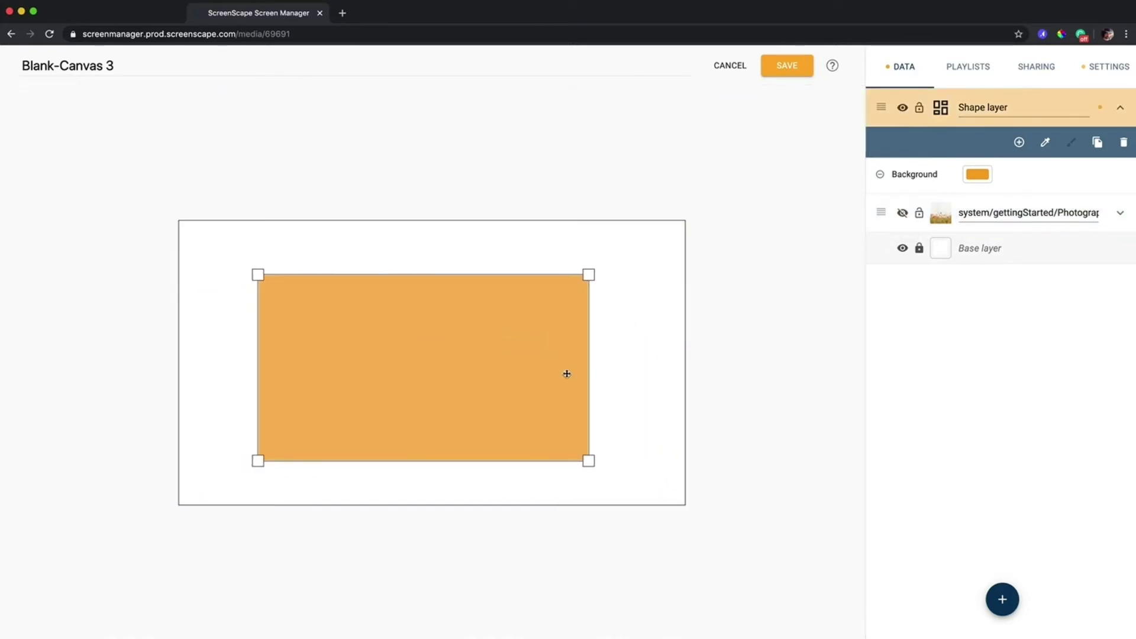
{"action": "left_click_drag", "start_coordinate": [588, 461], "coordinate": [468, 406]}
{"action": "left_click", "coordinate": [723, 349]}
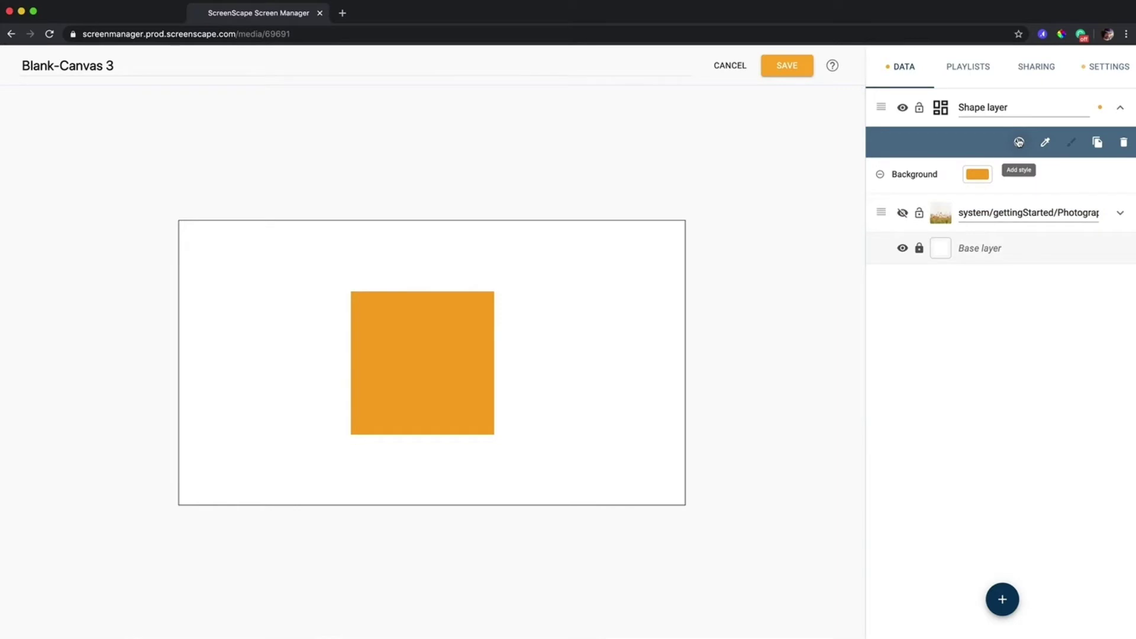
Add a Border Radius style to round the square's corners, then shrink and shift it left.
{"action": "left_click", "coordinate": [1019, 142]}
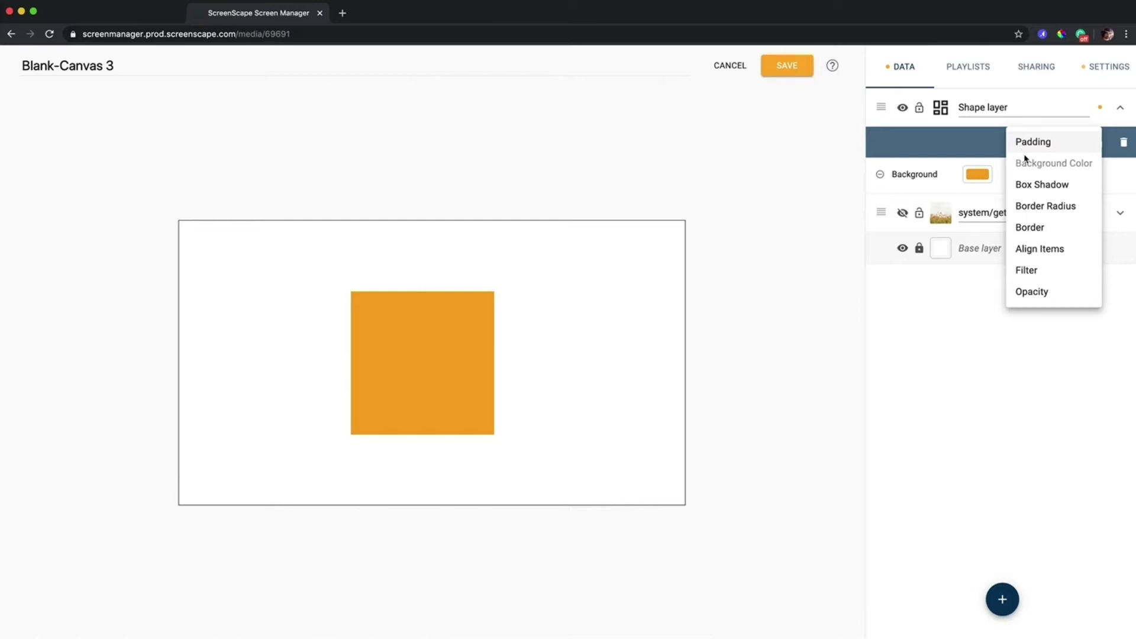
{"action": "left_click", "coordinate": [1040, 207]}
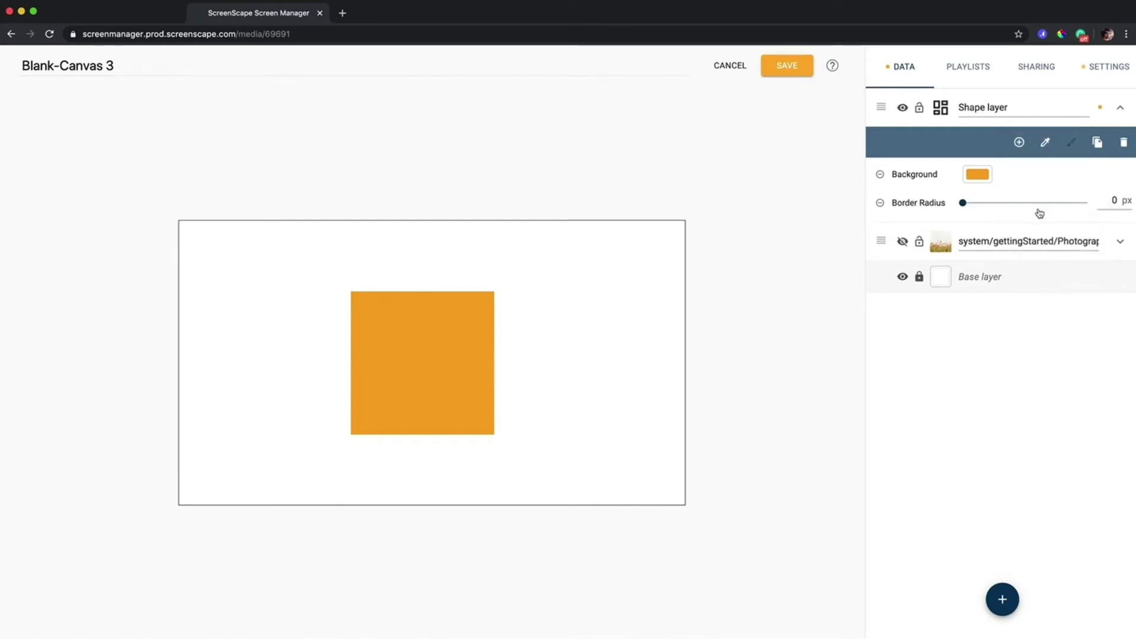
{"action": "left_click_drag", "start_coordinate": [965, 204], "coordinate": [999, 214]}
{"action": "left_click_drag", "start_coordinate": [460, 354], "coordinate": [392, 360]}
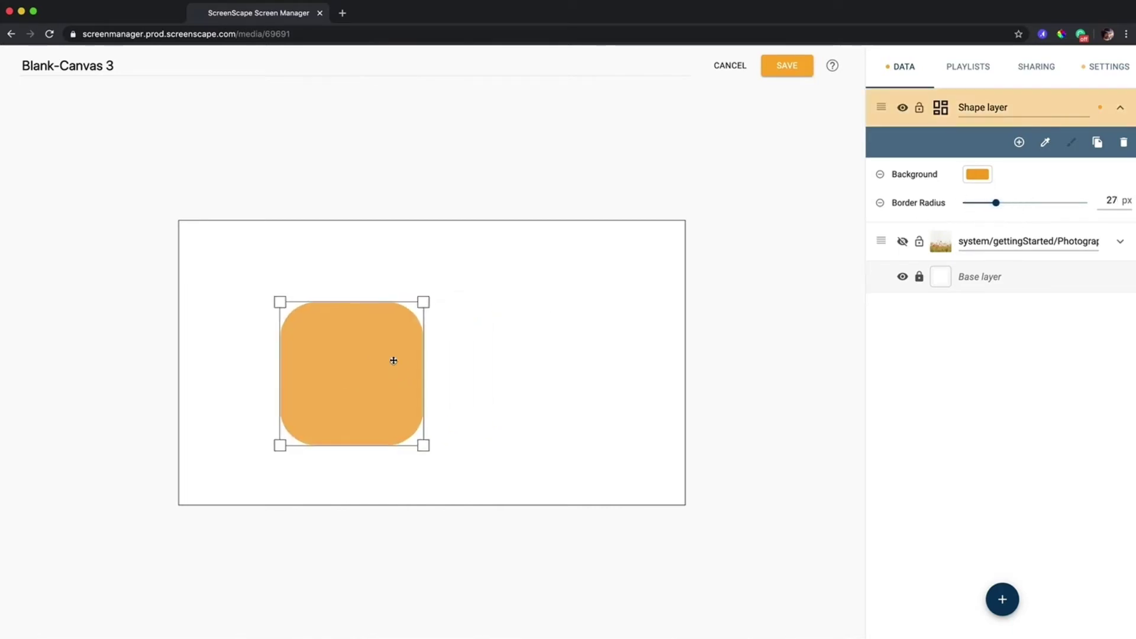
{"action": "left_click_drag", "start_coordinate": [424, 302], "coordinate": [409, 325]}
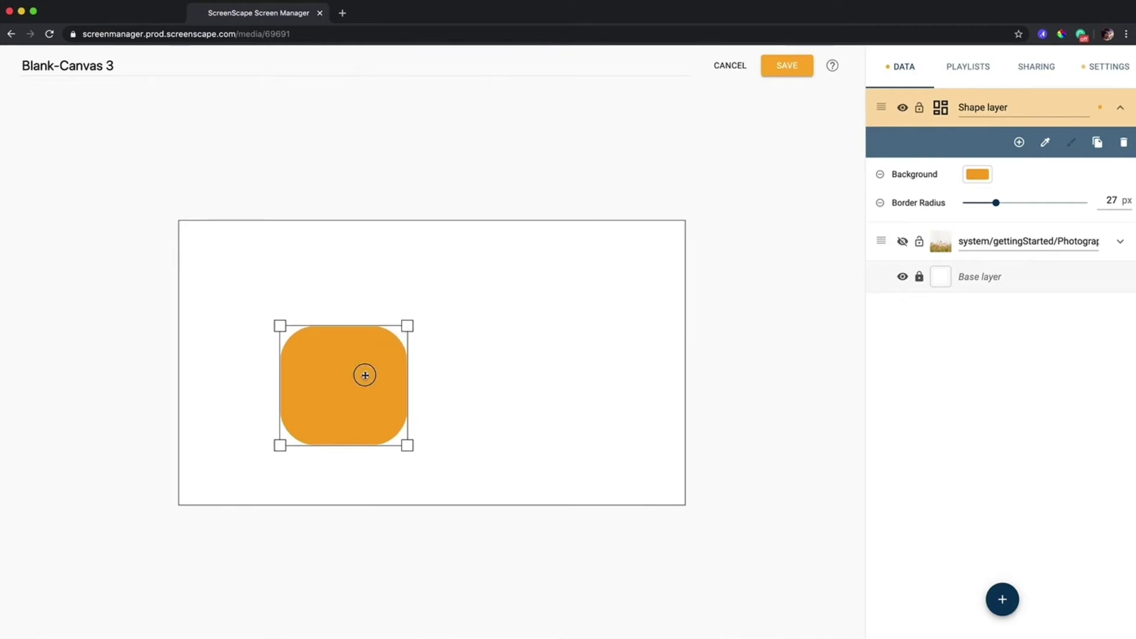
{"action": "left_click_drag", "start_coordinate": [363, 375], "coordinate": [409, 362]}
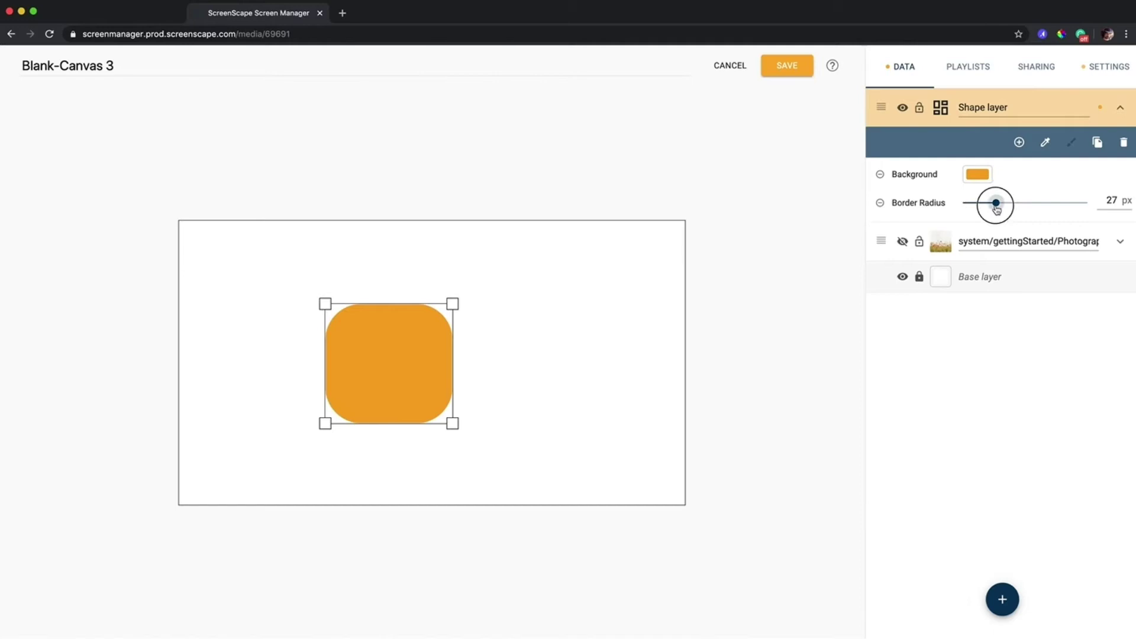
Raise the border radius to 74 px to form a circle on the canvas's left side.
{"action": "left_click_drag", "start_coordinate": [997, 209], "coordinate": [1054, 211]}
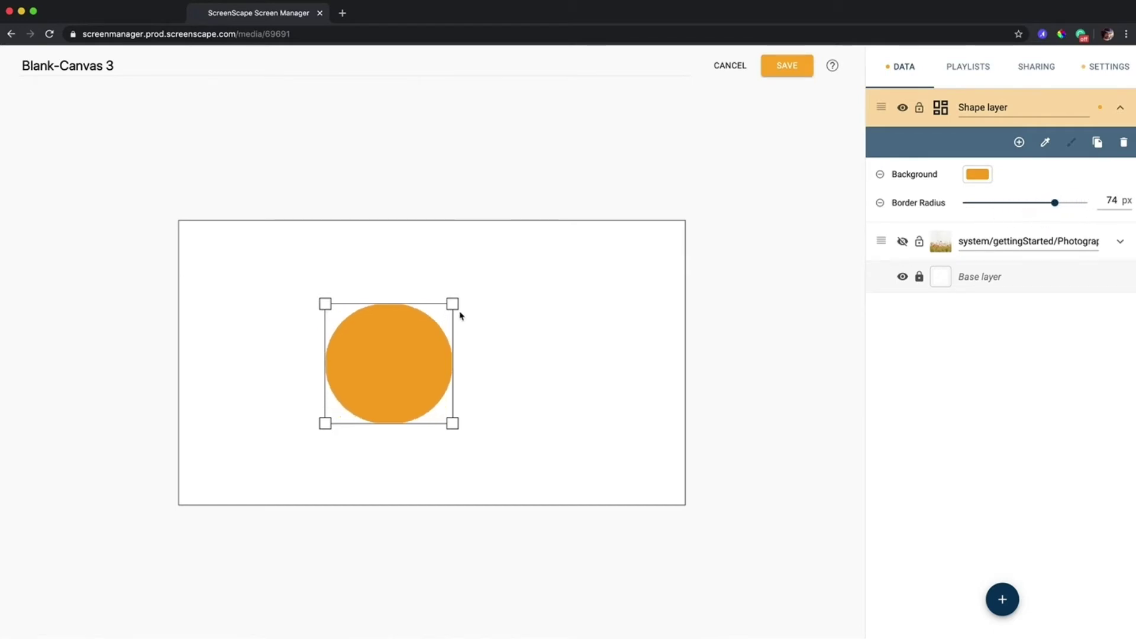
{"action": "mouse_move", "coordinate": [452, 303]}
{"action": "left_mouse_down"}
{"action": "mouse_move", "coordinate": [431, 284]}
{"action": "mouse_move", "coordinate": [454, 294]}
{"action": "left_mouse_up"}
{"action": "left_click", "coordinate": [465, 149]}
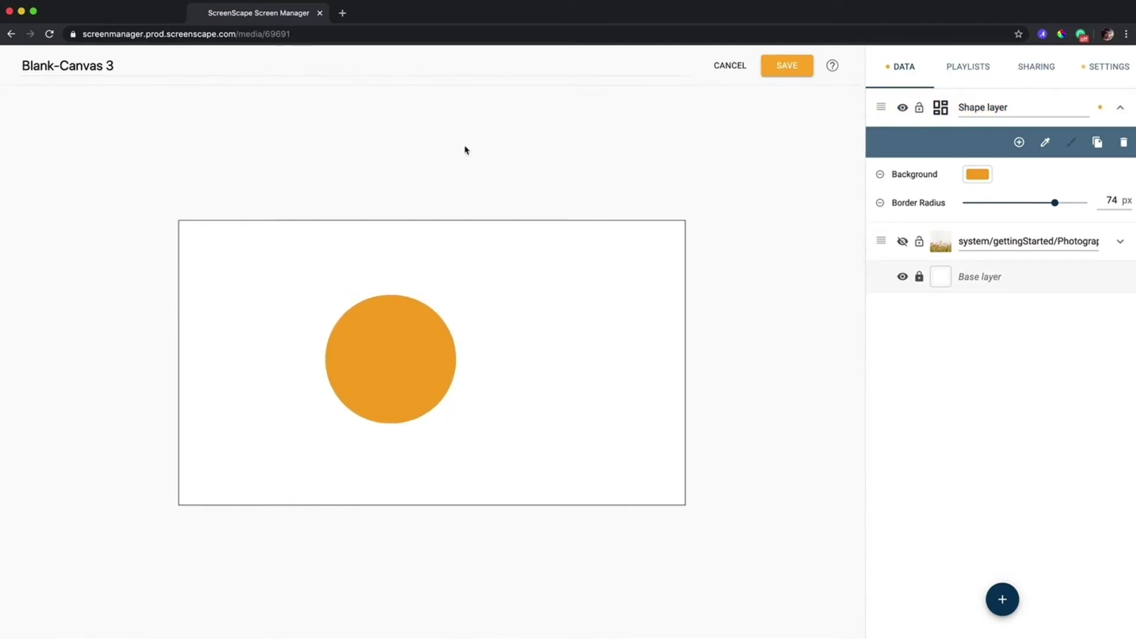
{"action": "left_click_drag", "start_coordinate": [420, 338], "coordinate": [314, 322]}
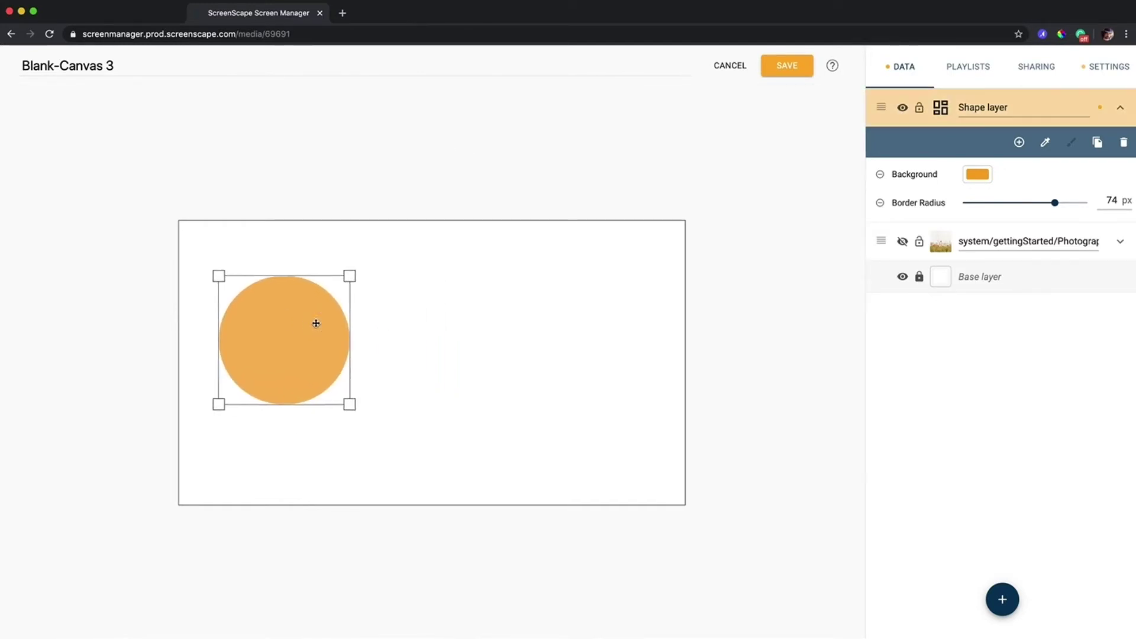
{"action": "left_click", "coordinate": [519, 137]}
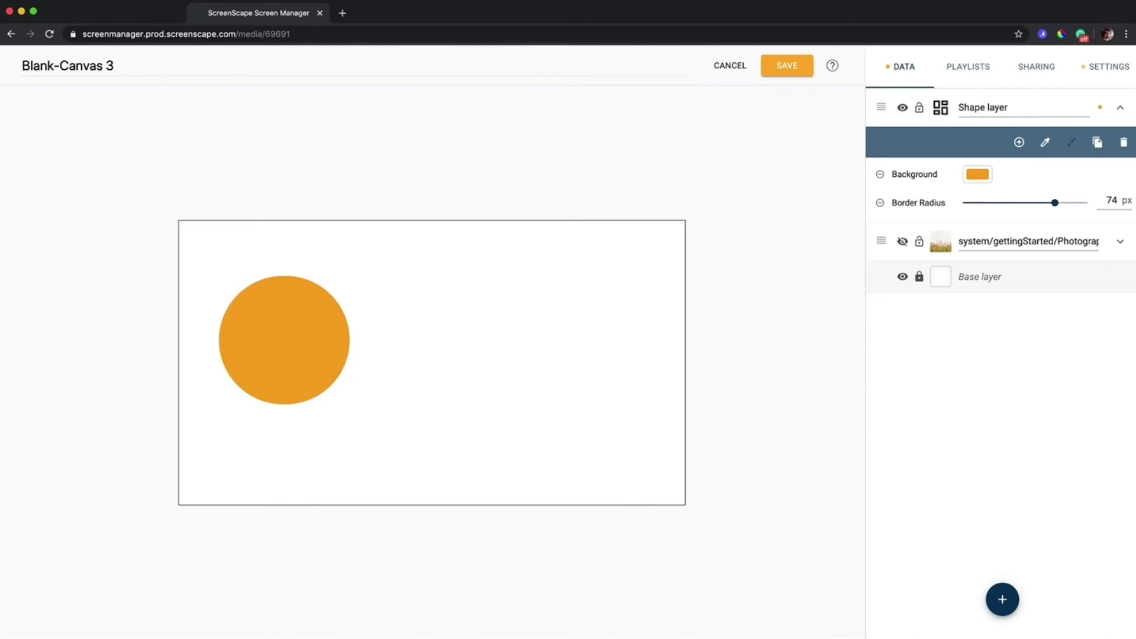
Duplicate the orange circle twice, spacing the copies out to the right.
{"action": "left_click", "coordinate": [1123, 113]}
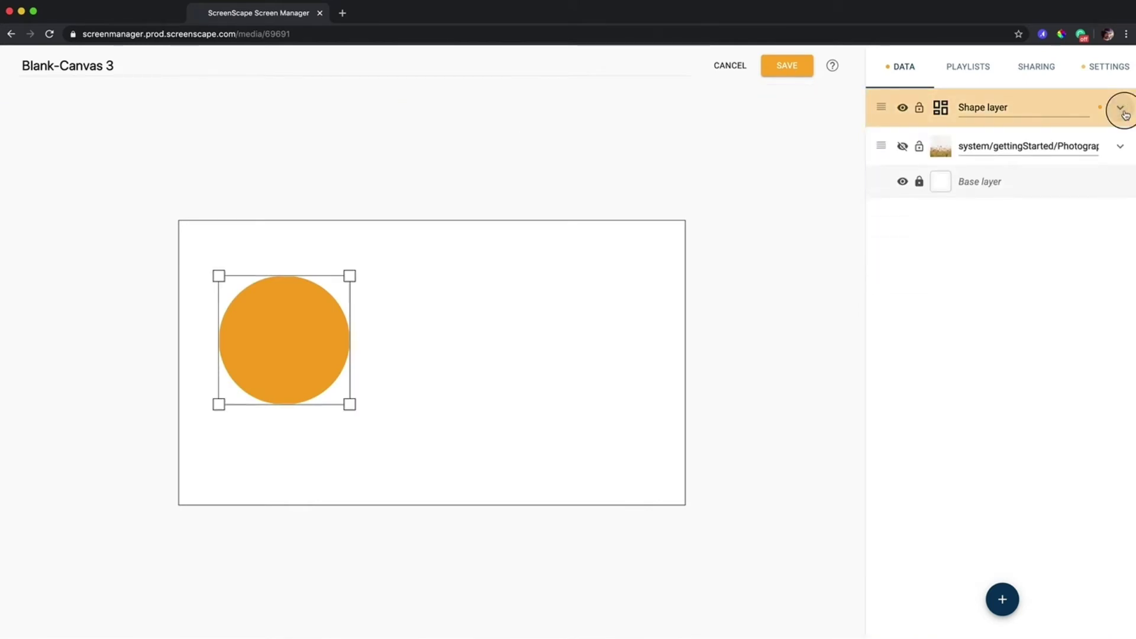
{"action": "left_click", "coordinate": [1120, 110]}
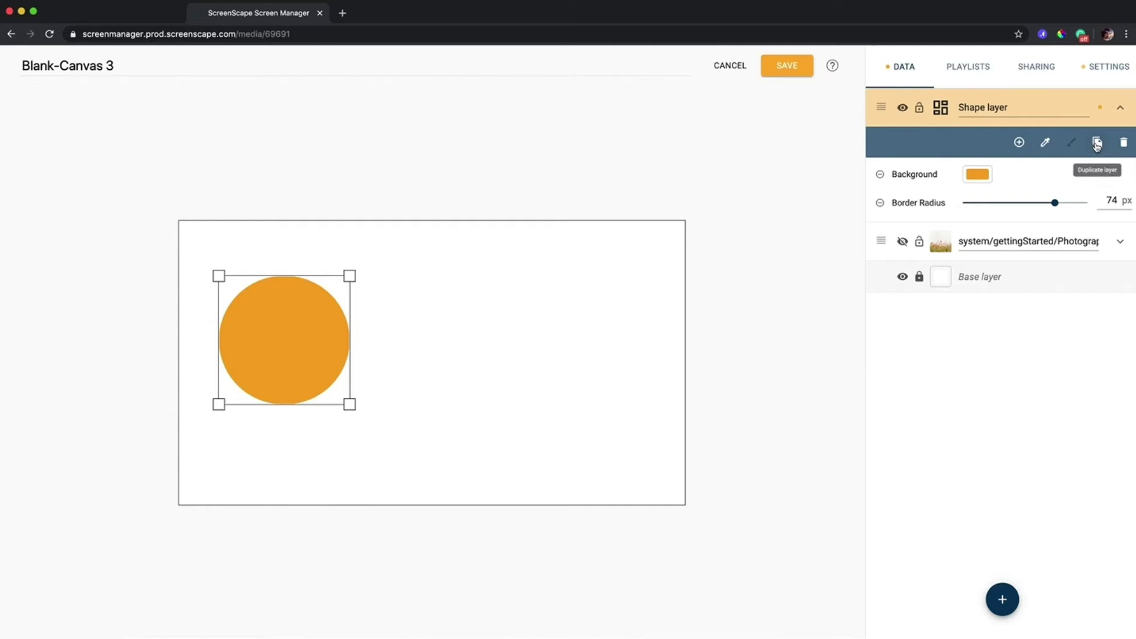
{"action": "left_click", "coordinate": [1097, 143]}
{"action": "left_click_drag", "start_coordinate": [305, 309], "coordinate": [422, 315]}
{"action": "left_click", "coordinate": [489, 168]}
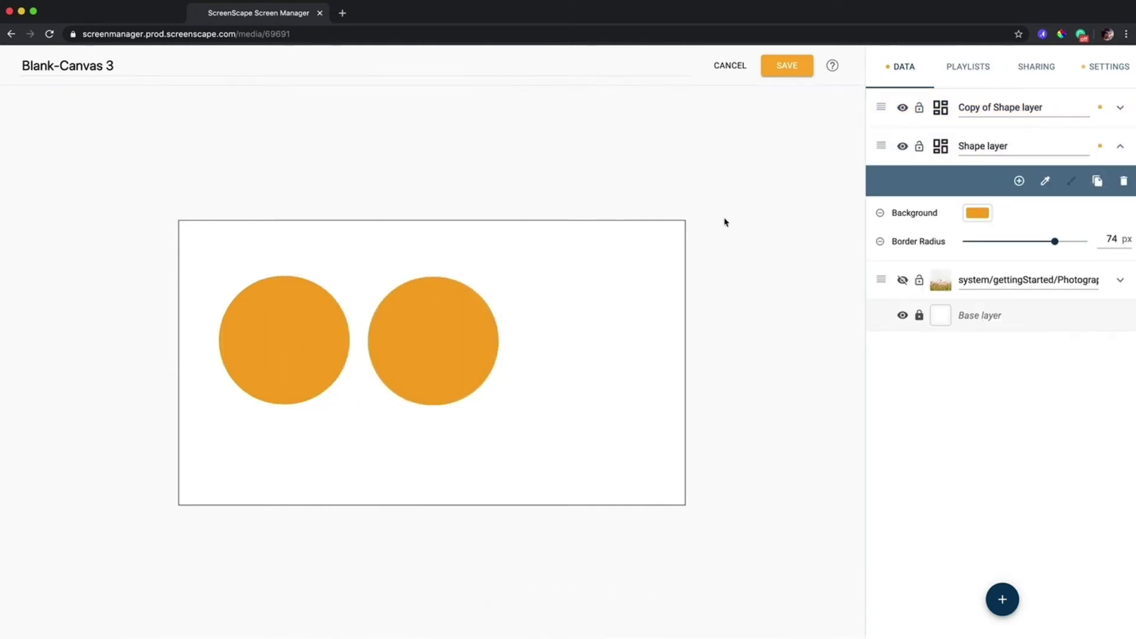
{"action": "left_click", "coordinate": [1121, 108]}
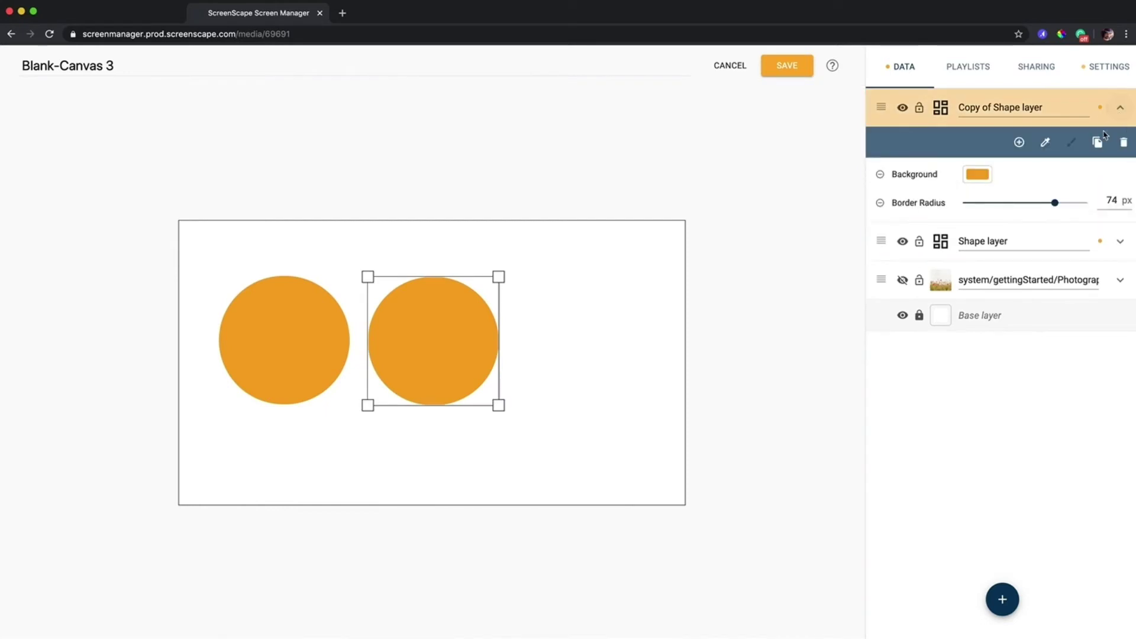
{"action": "left_click", "coordinate": [1097, 144]}
{"action": "left_click_drag", "start_coordinate": [436, 332], "coordinate": [579, 328]}
{"action": "left_click", "coordinate": [583, 180]}
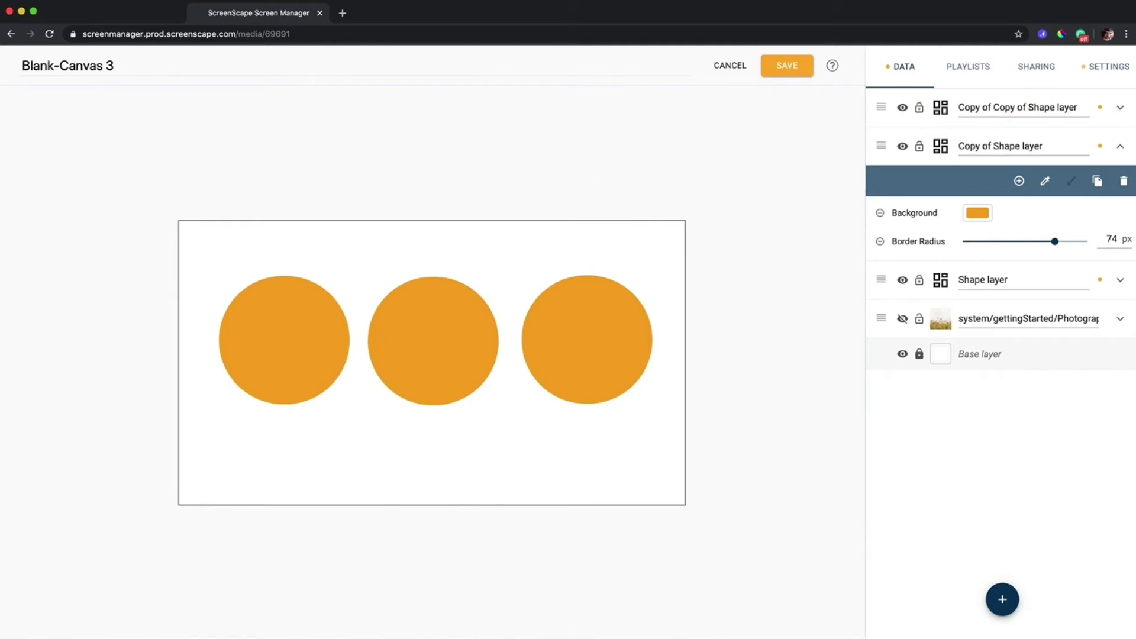
Delete both duplicate circles and nudge the remaining circle down and right.
{"action": "left_click", "coordinate": [1120, 108]}
{"action": "left_click", "coordinate": [1124, 181]}
{"action": "left_click", "coordinate": [1121, 111]}
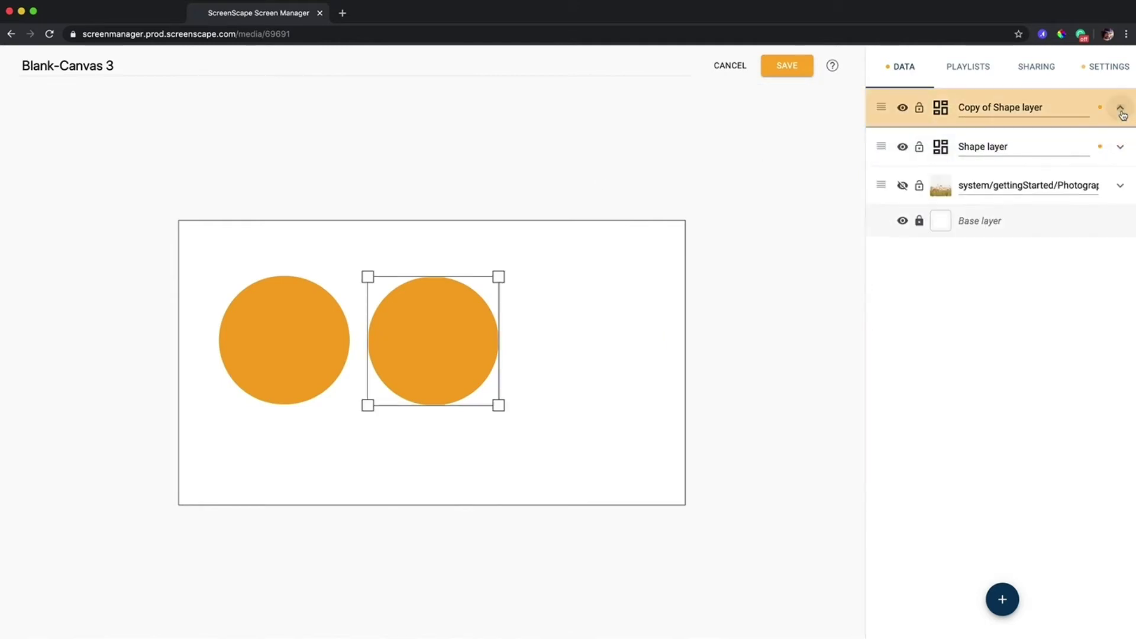
{"action": "left_click", "coordinate": [1119, 143]}
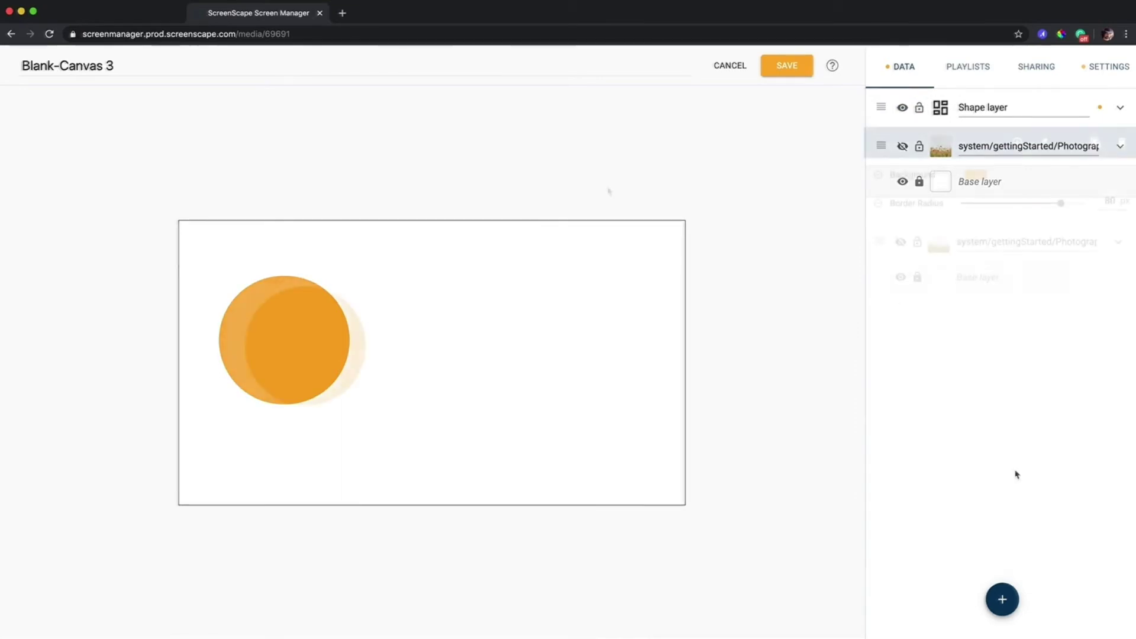
{"action": "left_click_drag", "start_coordinate": [318, 380], "coordinate": [345, 337]}
Unhide the poppy photo and give the circle a black Box Shadow with 26 px blur.
{"action": "left_click", "coordinate": [423, 197]}
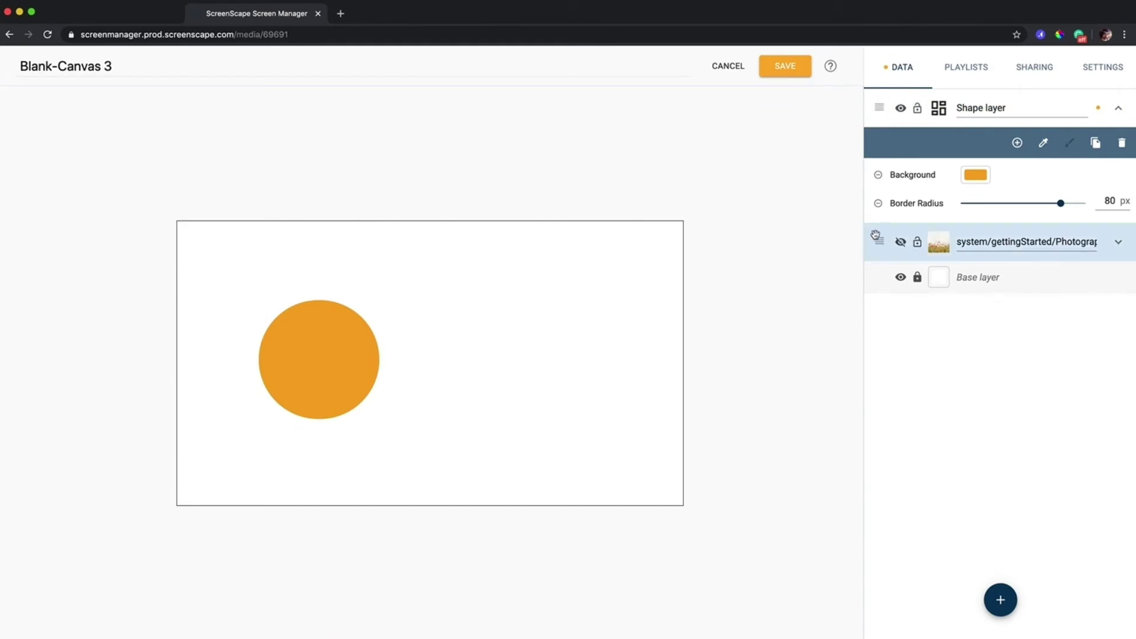
{"action": "left_click", "coordinate": [901, 243]}
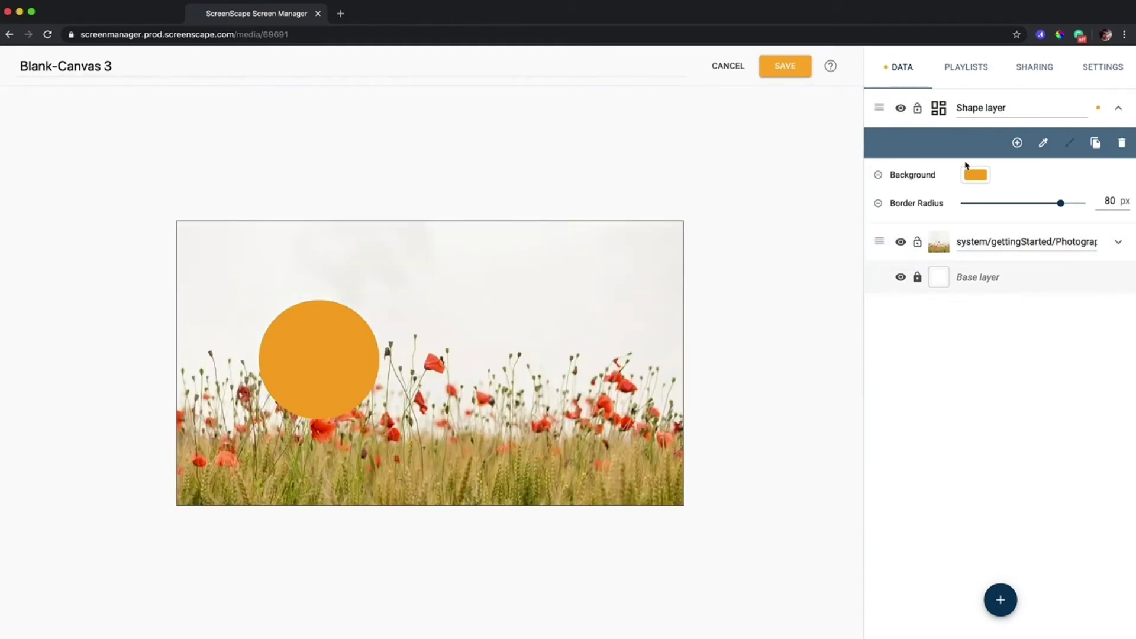
{"action": "left_click", "coordinate": [1019, 107]}
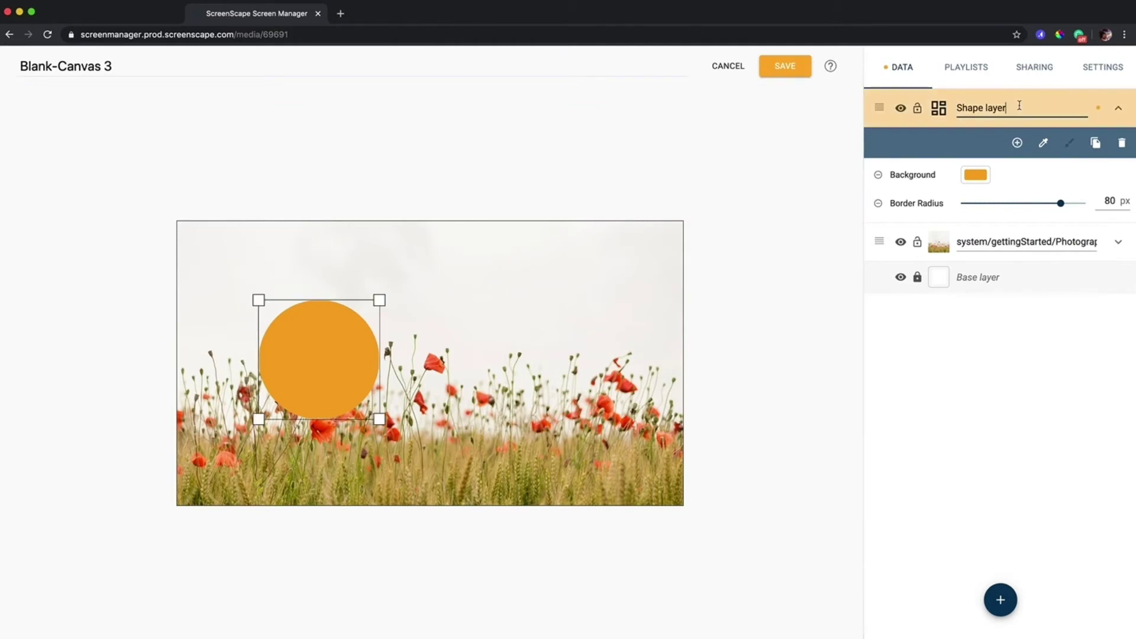
{"action": "left_click", "coordinate": [1017, 143]}
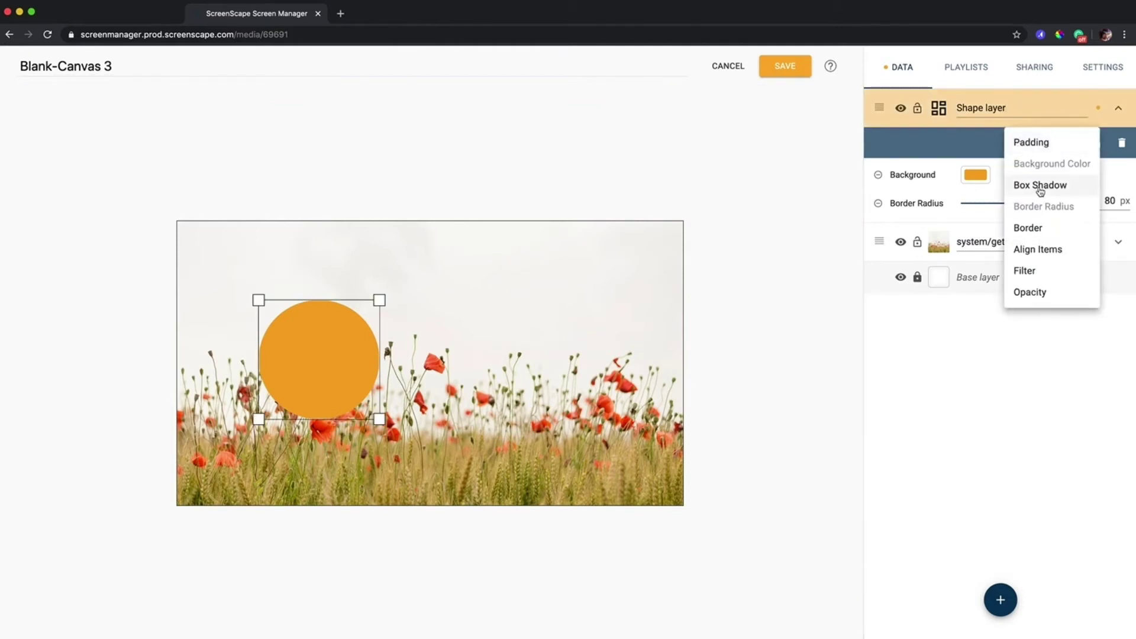
{"action": "left_click", "coordinate": [1039, 185]}
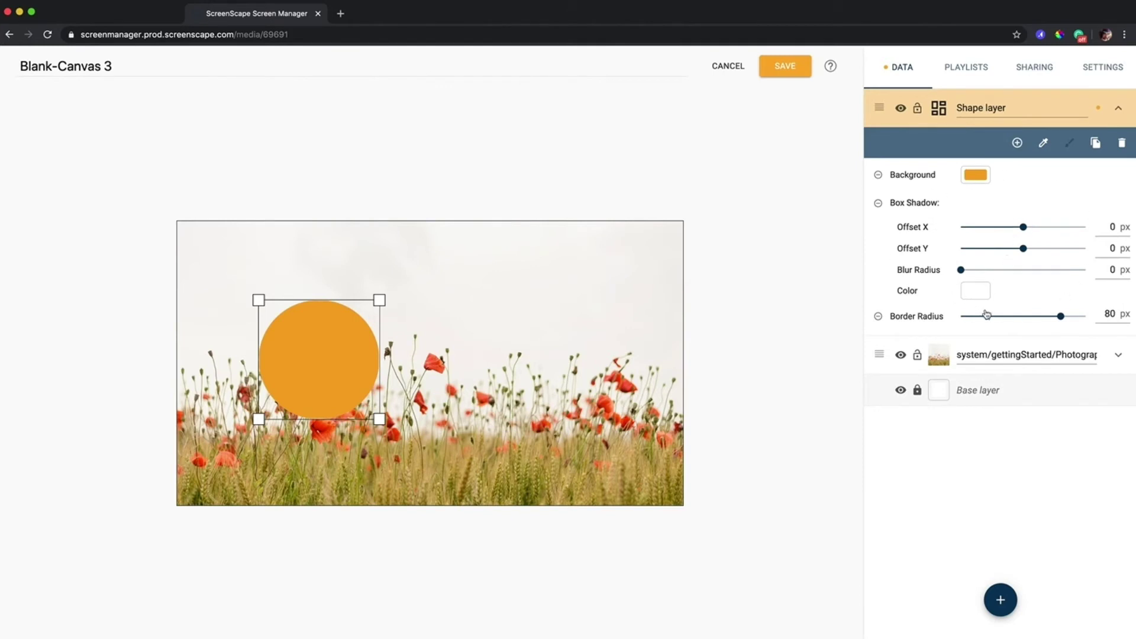
{"action": "left_click", "coordinate": [973, 298]}
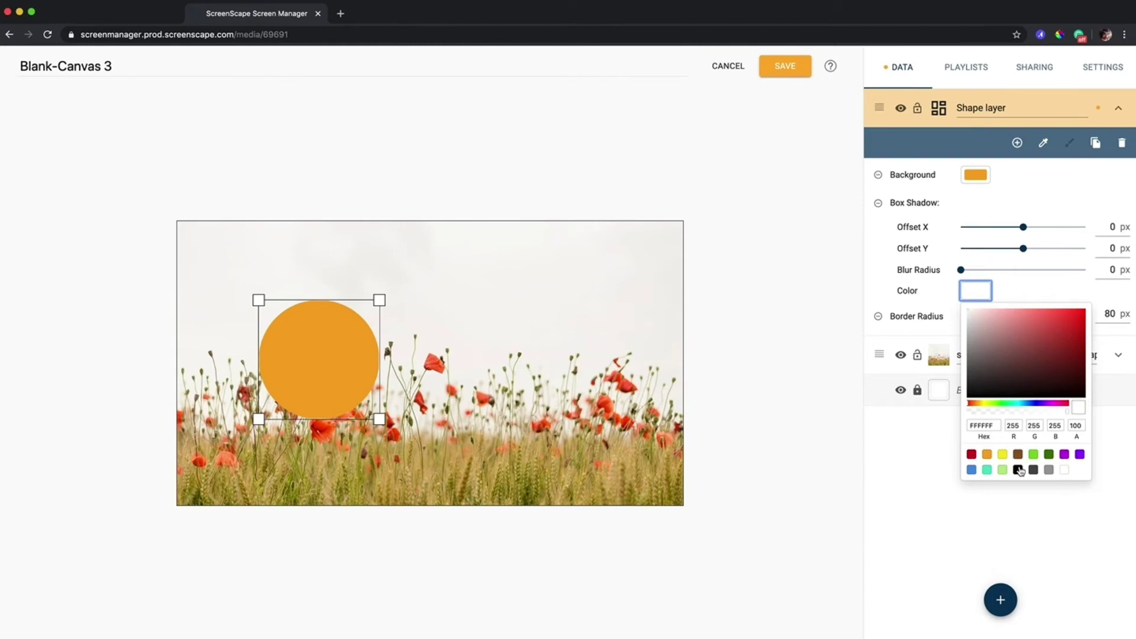
{"action": "left_click", "coordinate": [1018, 470]}
{"action": "left_click", "coordinate": [810, 289]}
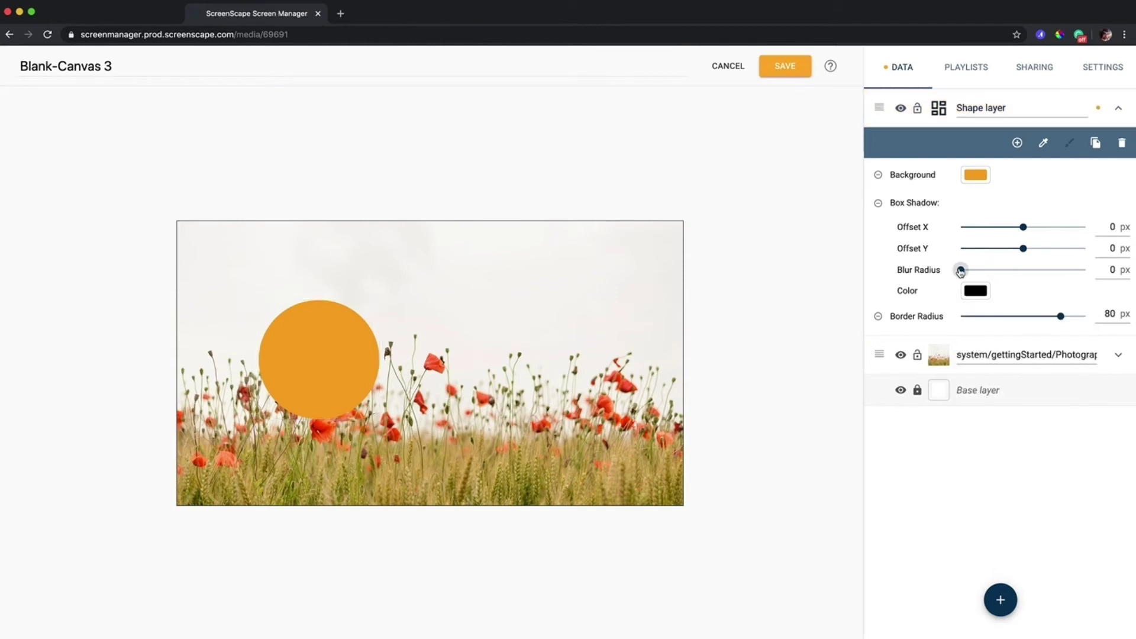
{"action": "left_click_drag", "start_coordinate": [960, 271], "coordinate": [993, 270]}
Enlarge the shadowed circle and centre it over the poppy photo.
{"action": "left_click_drag", "start_coordinate": [324, 335], "coordinate": [632, 240]}
{"action": "left_click", "coordinate": [552, 338]}
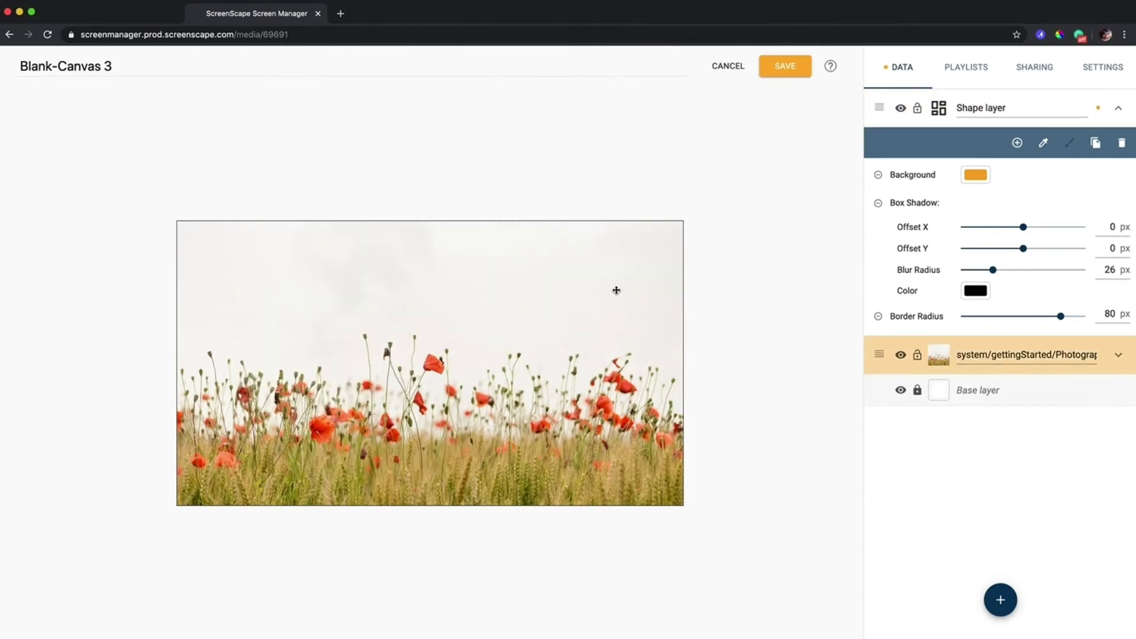
{"action": "left_click", "coordinate": [721, 275]}
{"action": "left_click", "coordinate": [982, 110]}
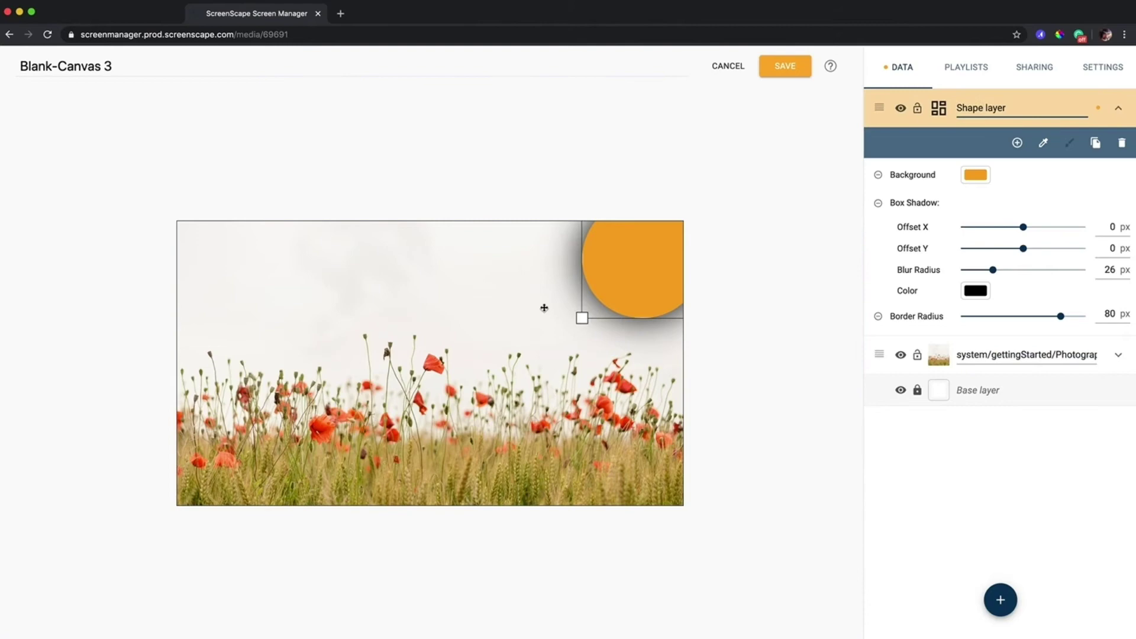
{"action": "left_click_drag", "start_coordinate": [579, 317], "coordinate": [551, 339]}
{"action": "left_click_drag", "start_coordinate": [606, 311], "coordinate": [609, 314]}
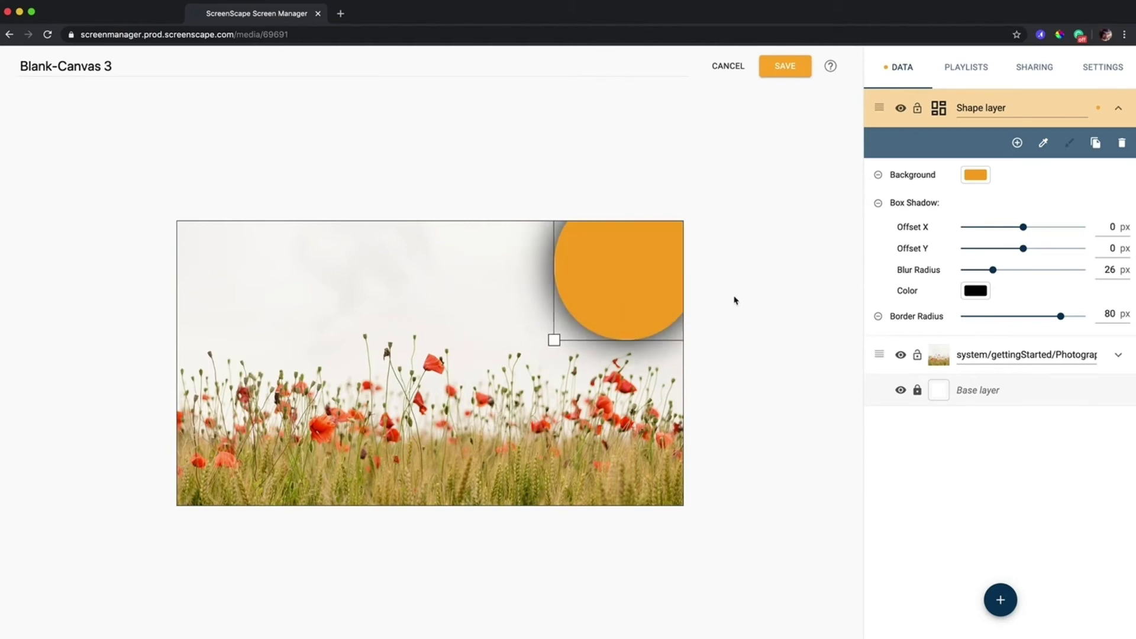
{"action": "left_click", "coordinate": [759, 300]}
{"action": "left_click_drag", "start_coordinate": [673, 279], "coordinate": [438, 360]}
{"action": "left_click", "coordinate": [525, 285]}
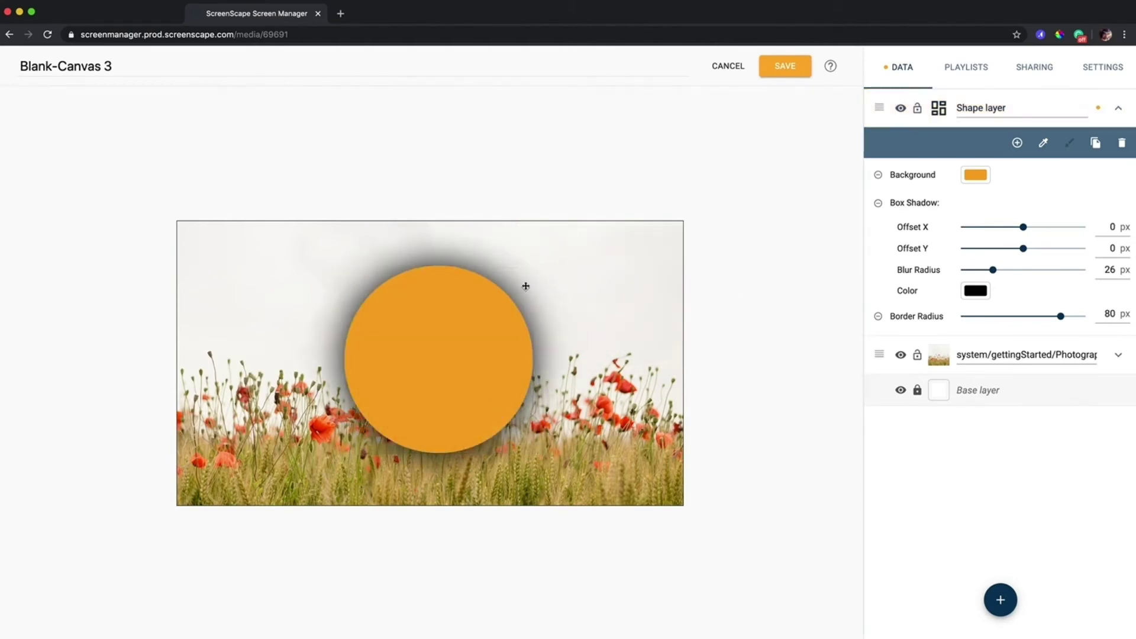
Add an Opacity style to fade the circle and move it to the photo's top-left.
{"action": "left_click", "coordinate": [1017, 143]}
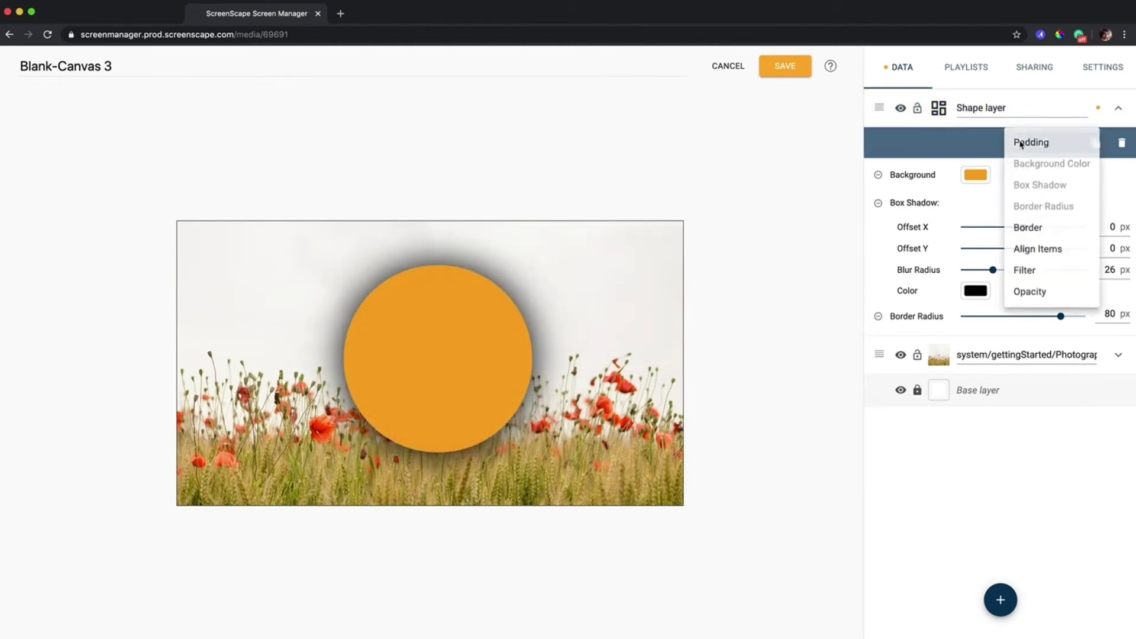
{"action": "left_click", "coordinate": [1052, 298]}
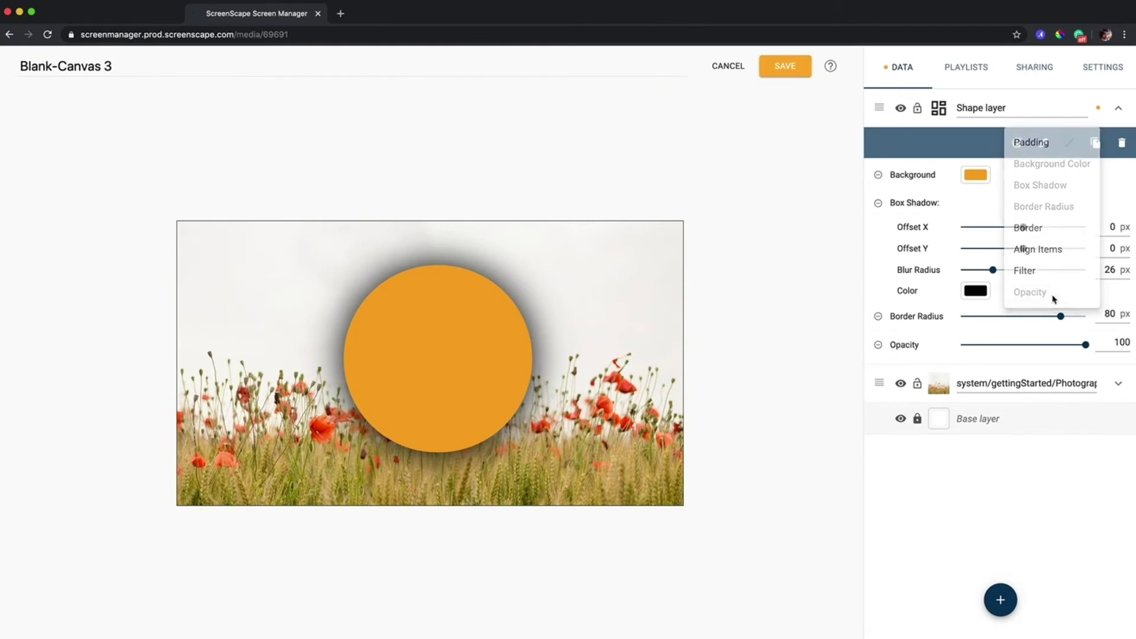
{"action": "left_click_drag", "start_coordinate": [1084, 344], "coordinate": [1004, 346]}
{"action": "left_click_drag", "start_coordinate": [468, 351], "coordinate": [267, 275]}
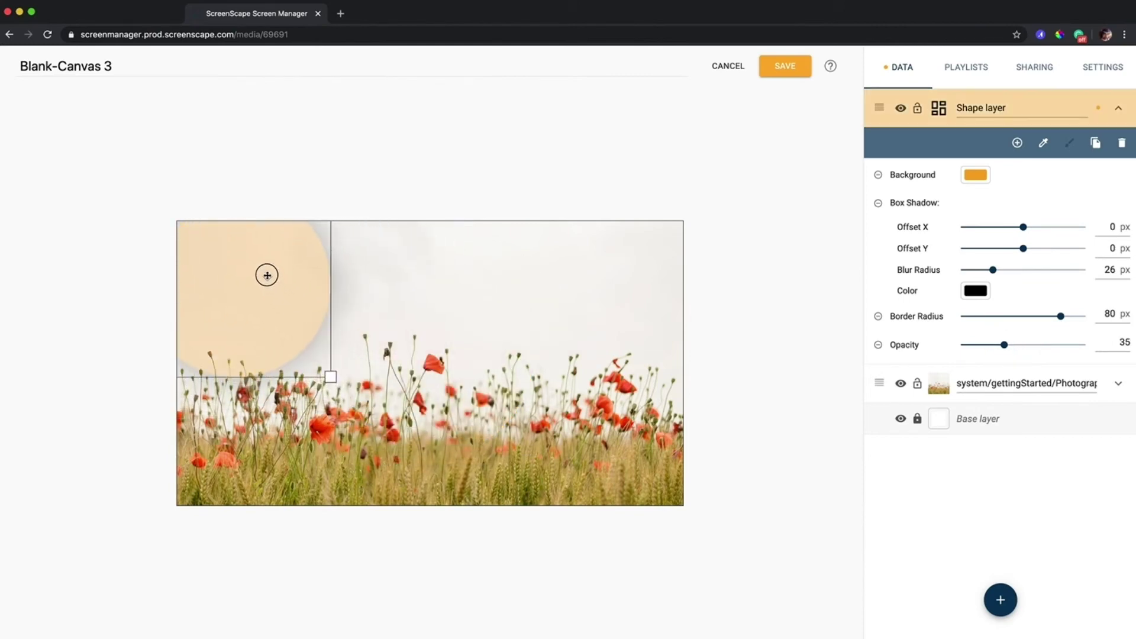
{"action": "left_click", "coordinate": [350, 149]}
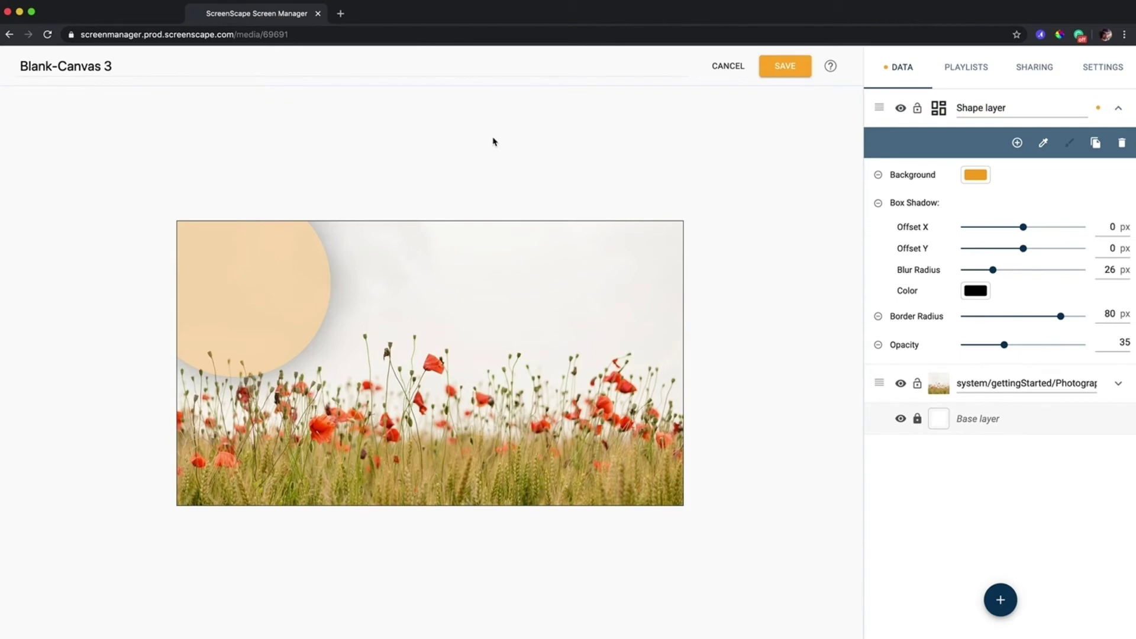
Shrink the circle, settle it in the upper-left area, and set opacity to 57.
{"action": "left_click_drag", "start_coordinate": [327, 275], "coordinate": [425, 328]}
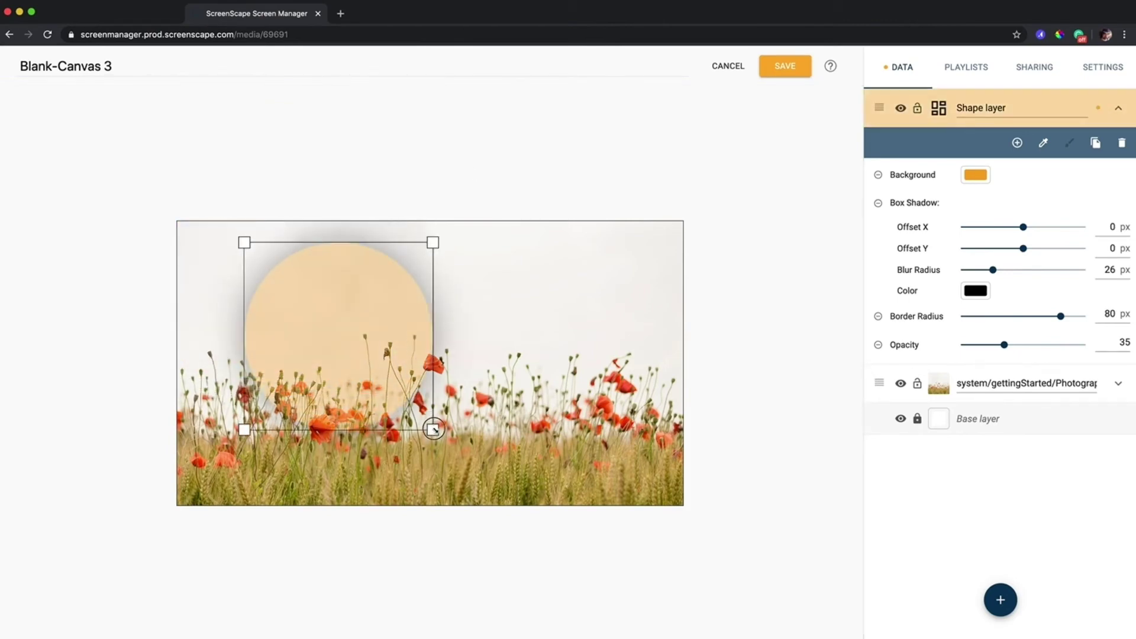
{"action": "left_click_drag", "start_coordinate": [434, 430], "coordinate": [384, 383]}
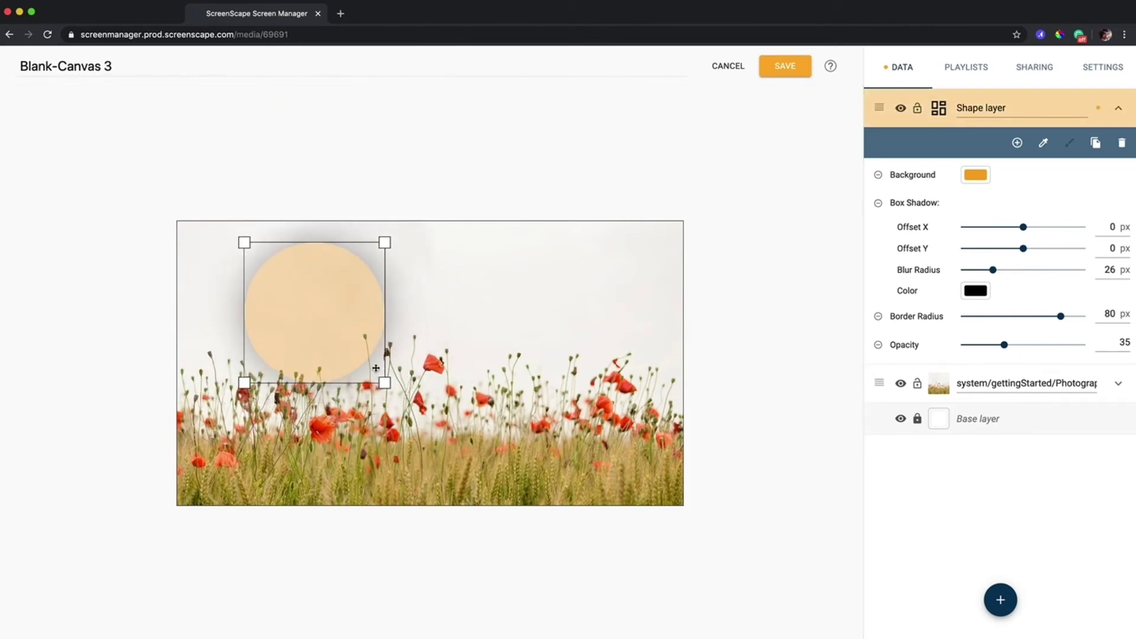
{"action": "left_click_drag", "start_coordinate": [337, 325], "coordinate": [297, 329]}
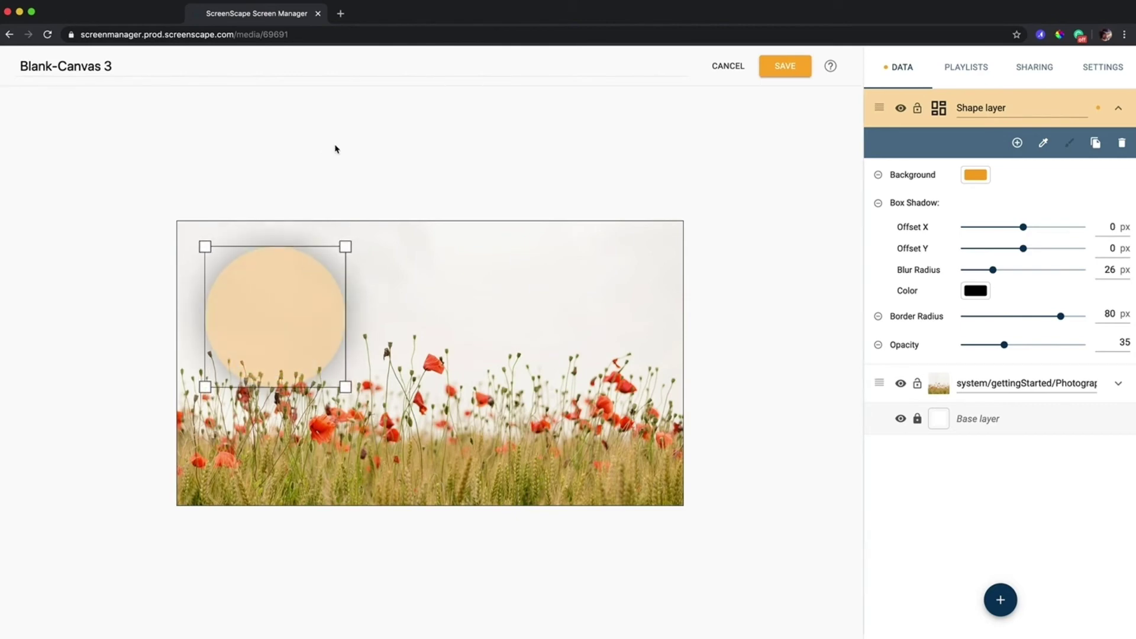
{"action": "left_click", "coordinate": [348, 150]}
{"action": "left_click_drag", "start_coordinate": [299, 286], "coordinate": [326, 283]}
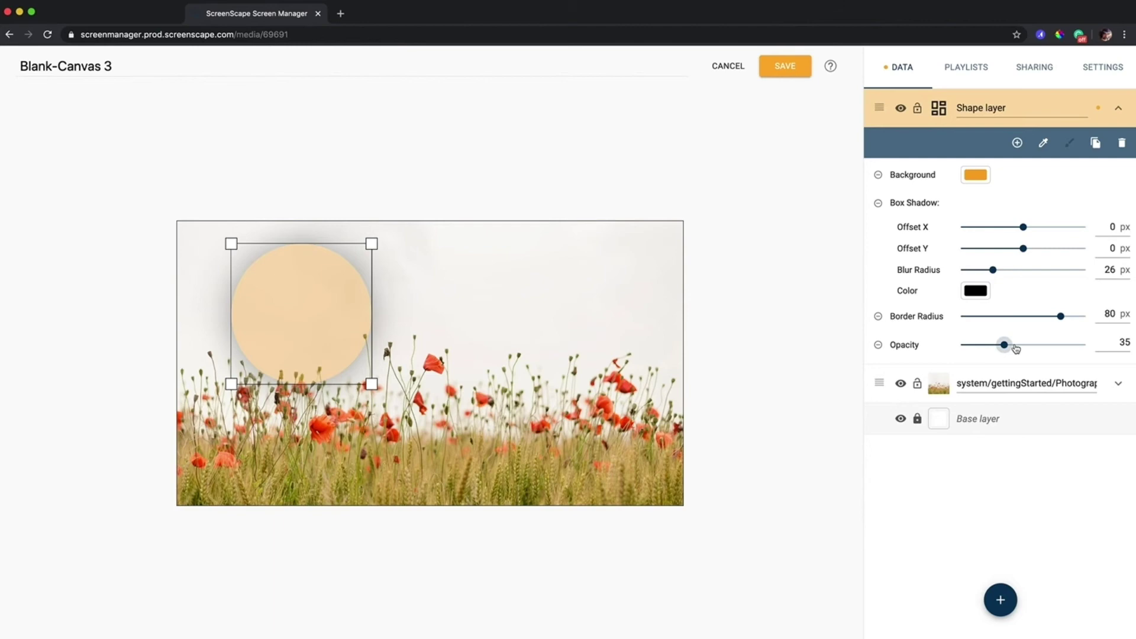
{"action": "left_click_drag", "start_coordinate": [1004, 345], "coordinate": [1032, 347]}
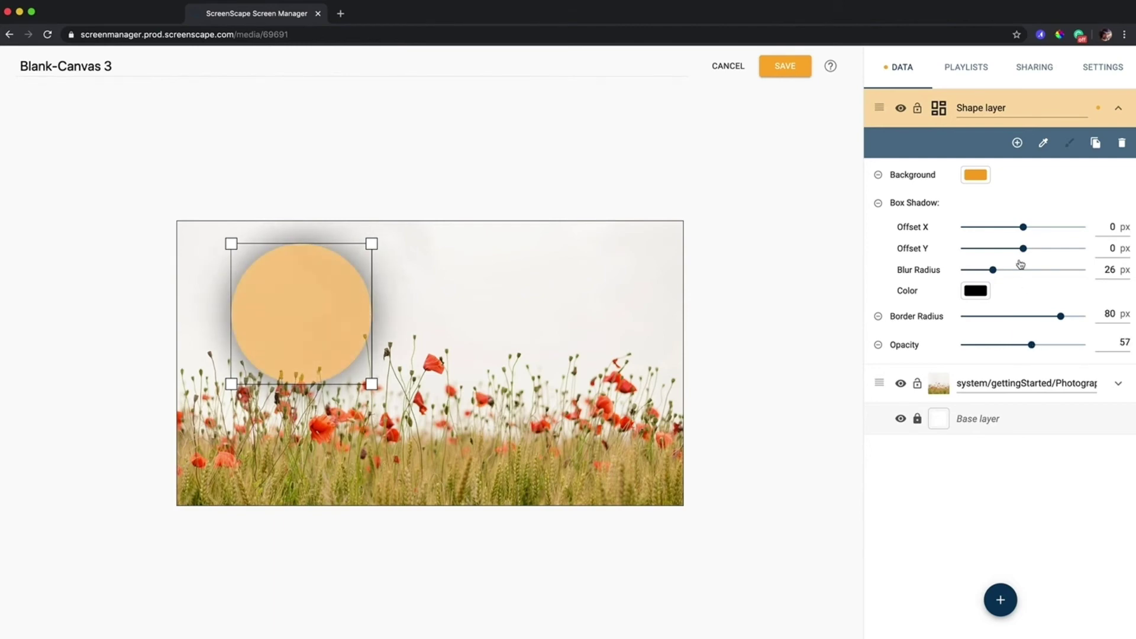
Apply a 22 px Filter blur, then enlarge the soft circle into the photo's top-right corner.
{"action": "left_click", "coordinate": [1019, 143]}
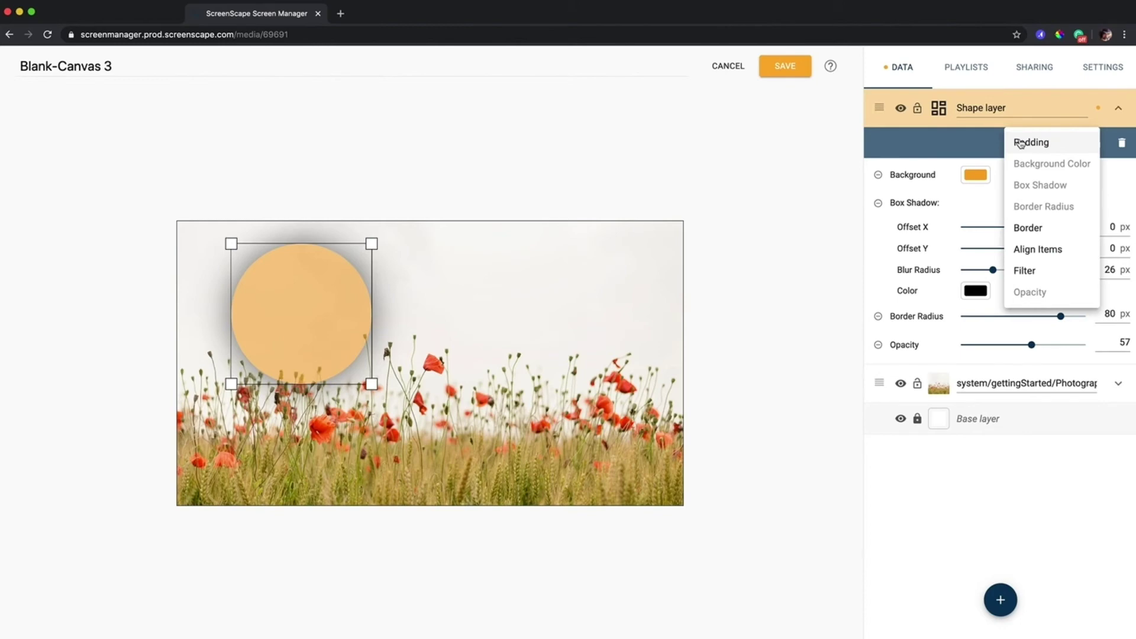
{"action": "left_click", "coordinate": [1026, 271]}
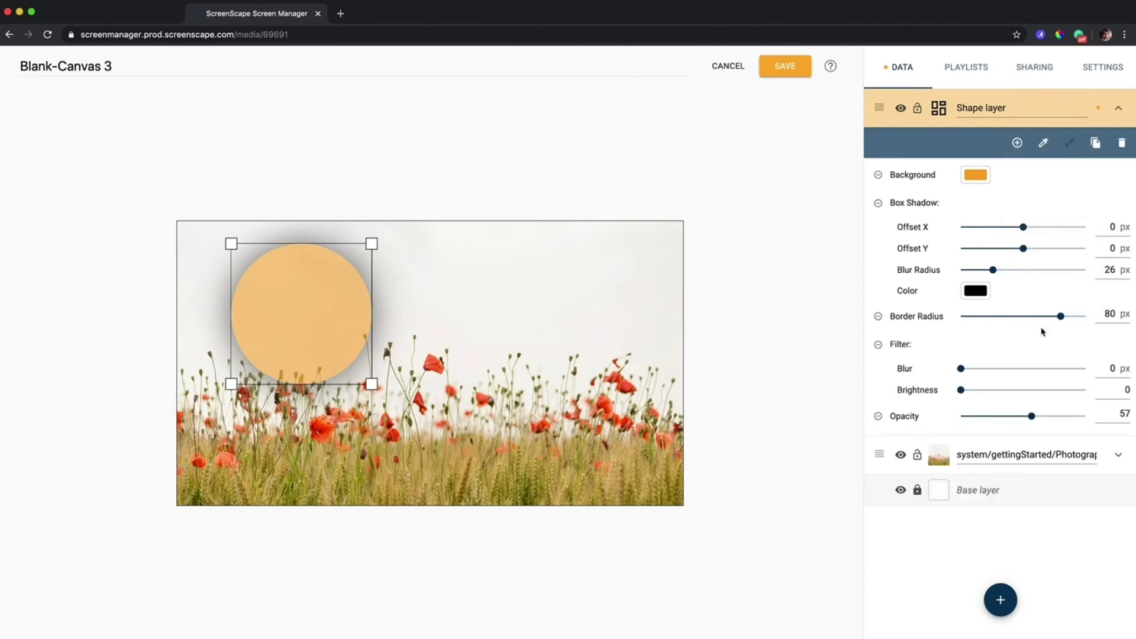
{"action": "left_click_drag", "start_coordinate": [961, 368], "coordinate": [1015, 368]}
{"action": "left_click_drag", "start_coordinate": [325, 317], "coordinate": [622, 294]}
{"action": "left_click_drag", "start_coordinate": [545, 349], "coordinate": [507, 378]}
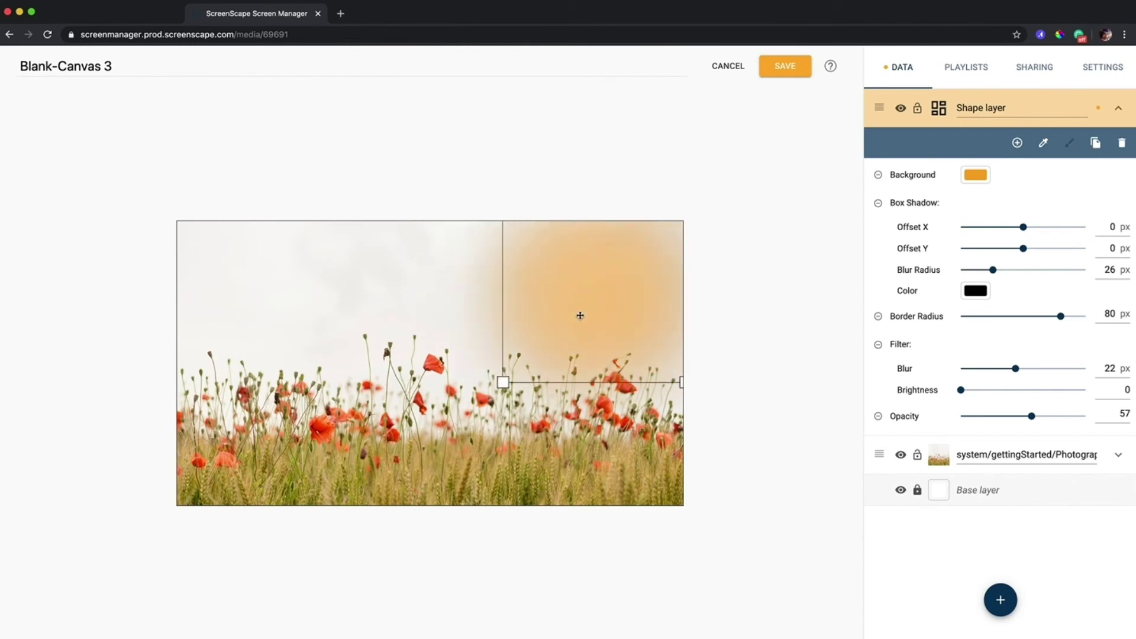
{"action": "left_click_drag", "start_coordinate": [578, 317], "coordinate": [621, 293]}
Restore the blurred shape to 100 opacity, then move and enlarge it over the photo's left side.
{"action": "left_click", "coordinate": [762, 285]}
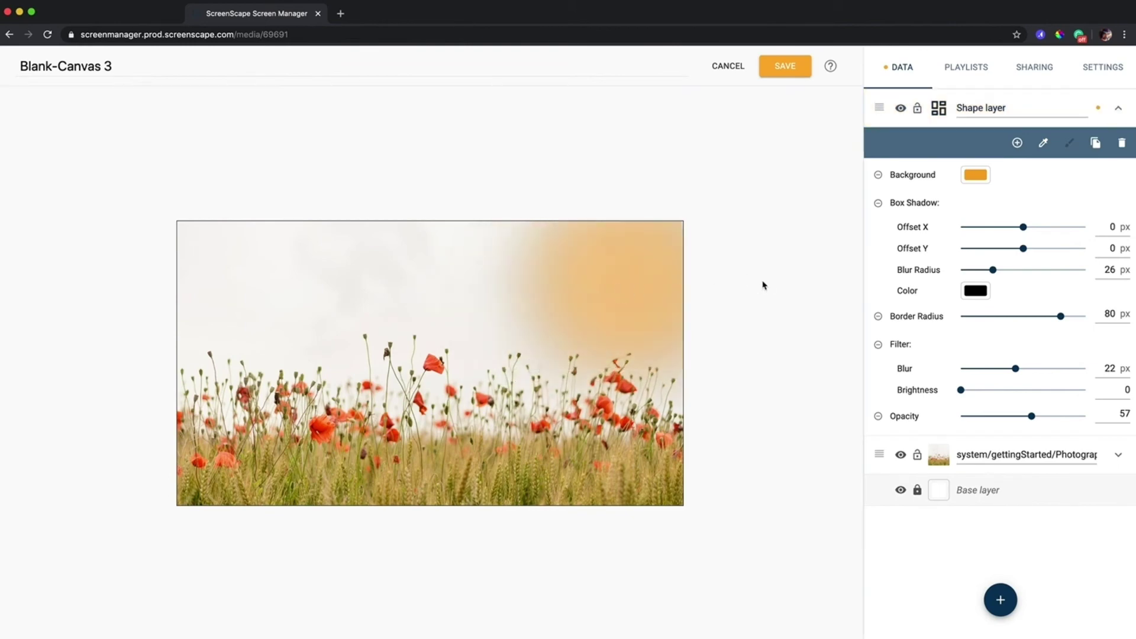
{"action": "left_click_drag", "start_coordinate": [1032, 416], "coordinate": [1086, 416]}
{"action": "left_click", "coordinate": [578, 317]}
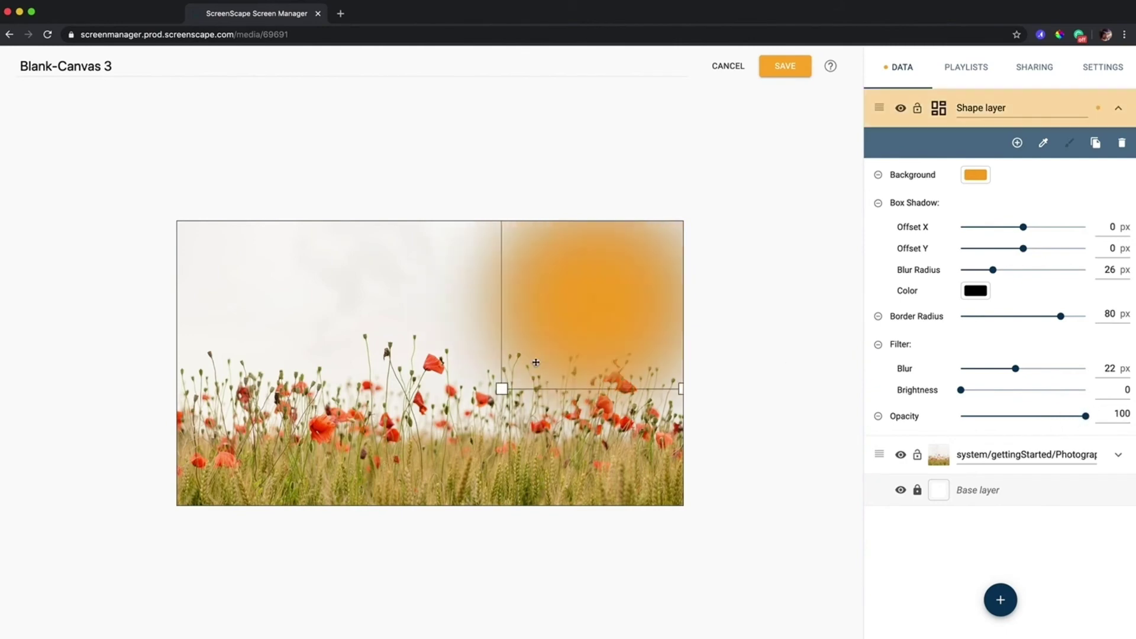
{"action": "left_click_drag", "start_coordinate": [499, 414], "coordinate": [525, 370]}
{"action": "left_click_drag", "start_coordinate": [591, 300], "coordinate": [239, 287]}
{"action": "left_click", "coordinate": [491, 159]}
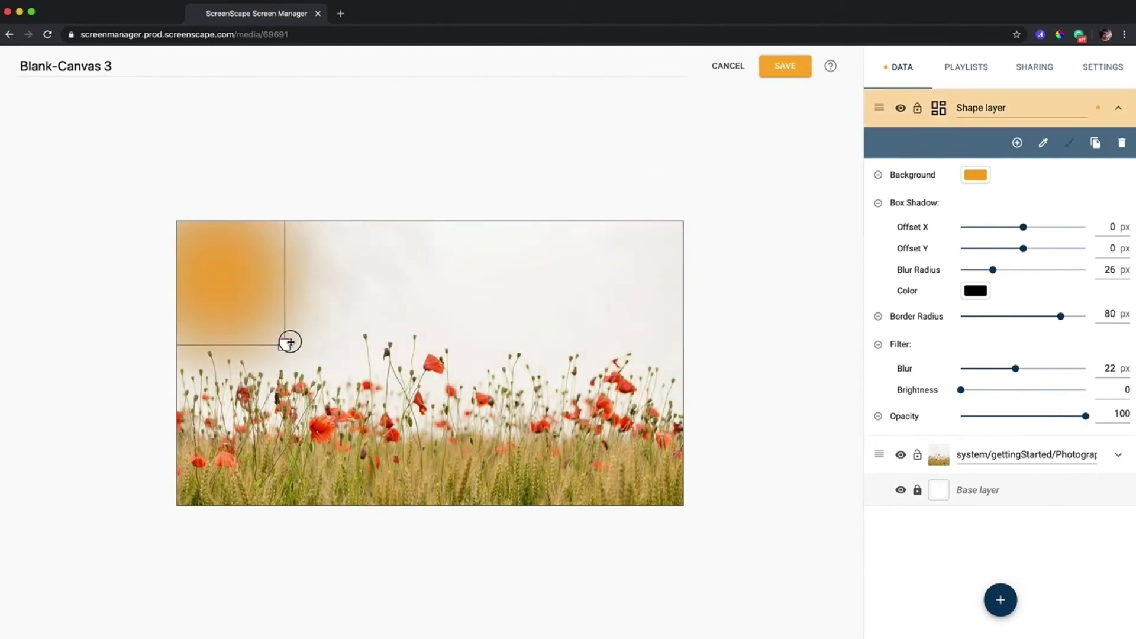
{"action": "left_click_drag", "start_coordinate": [296, 354], "coordinate": [513, 520]}
{"action": "left_click_drag", "start_coordinate": [421, 398], "coordinate": [386, 390]}
Set the shape to 53 opacity with a dark grey #4A4A4A background, nudged further left.
{"action": "left_click_drag", "start_coordinate": [1085, 416], "coordinate": [1027, 416]}
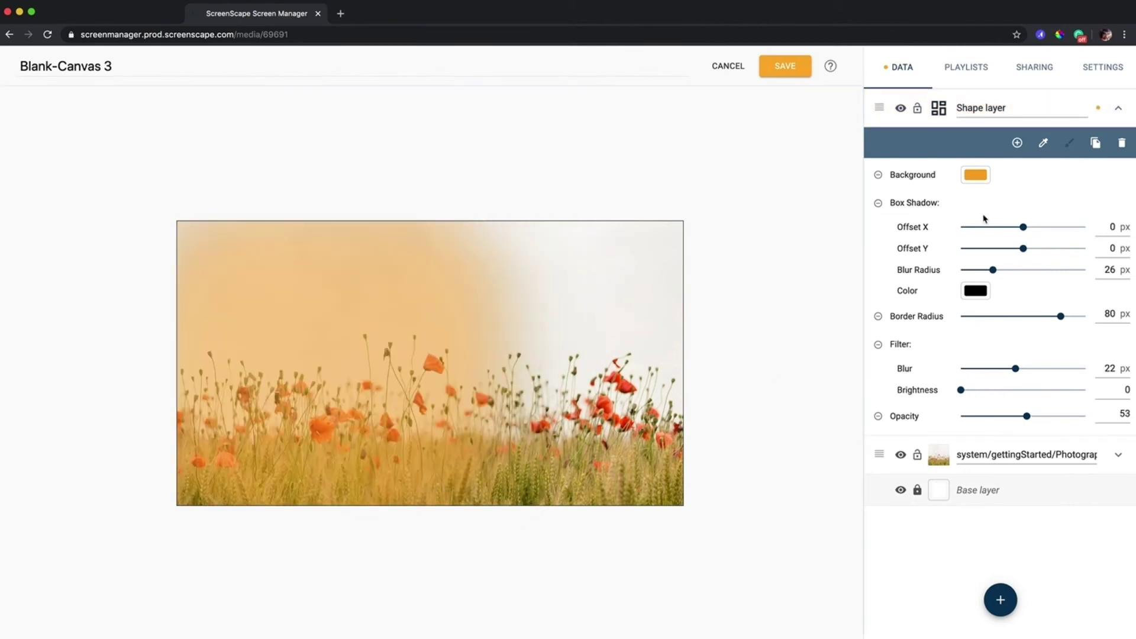
{"action": "left_click", "coordinate": [977, 175]}
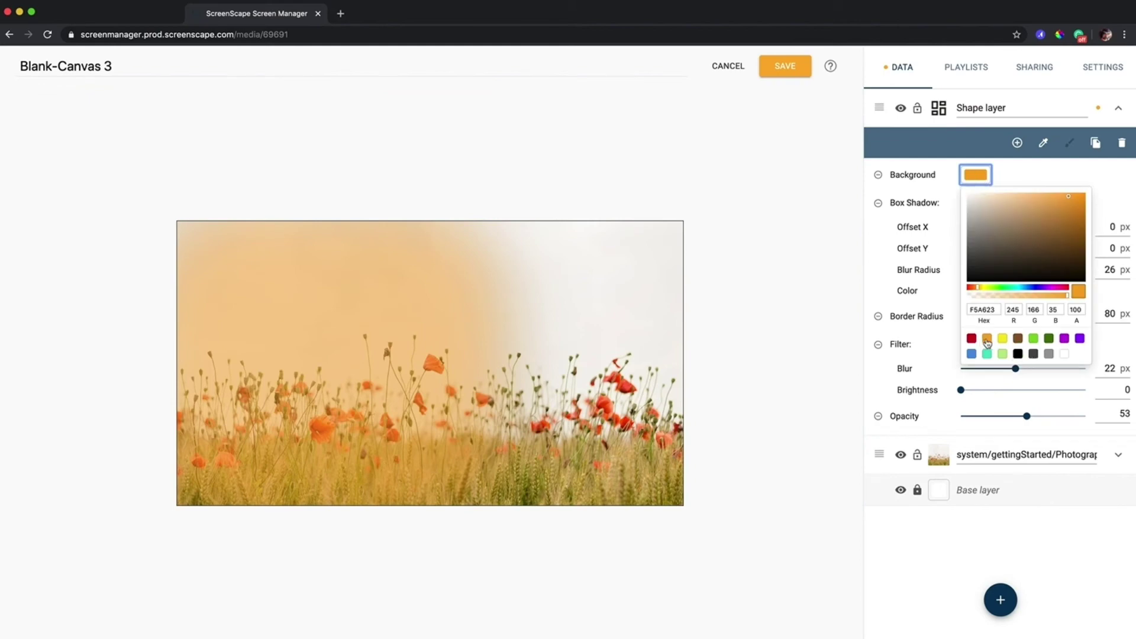
{"action": "left_click", "coordinate": [1033, 354]}
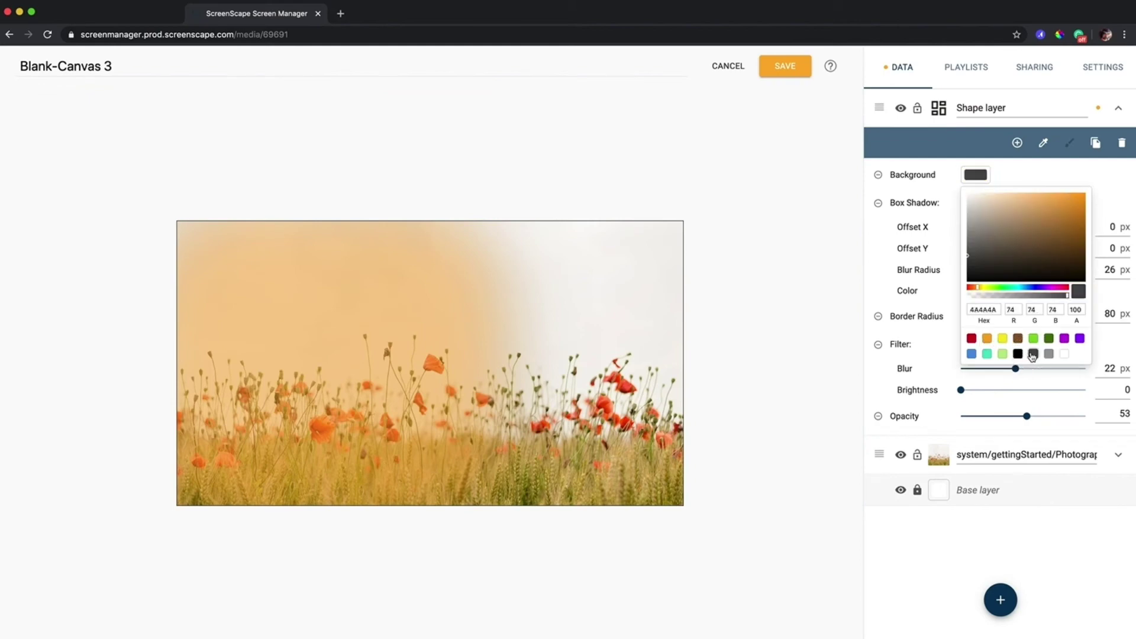
{"action": "left_click", "coordinate": [828, 310]}
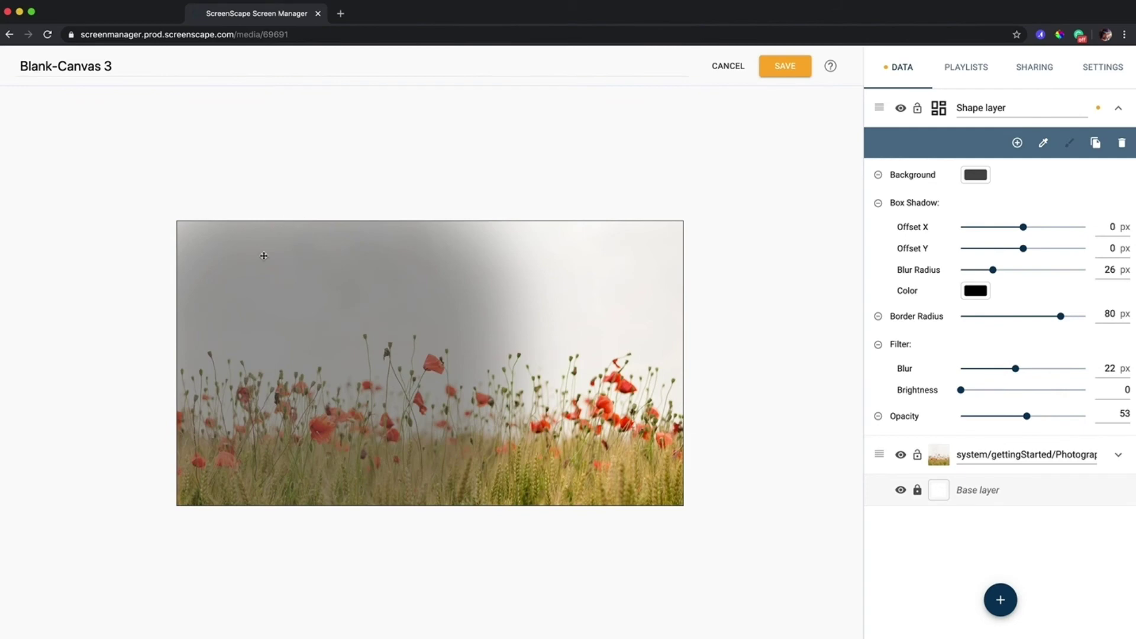
{"action": "left_click_drag", "start_coordinate": [418, 498], "coordinate": [338, 268]}
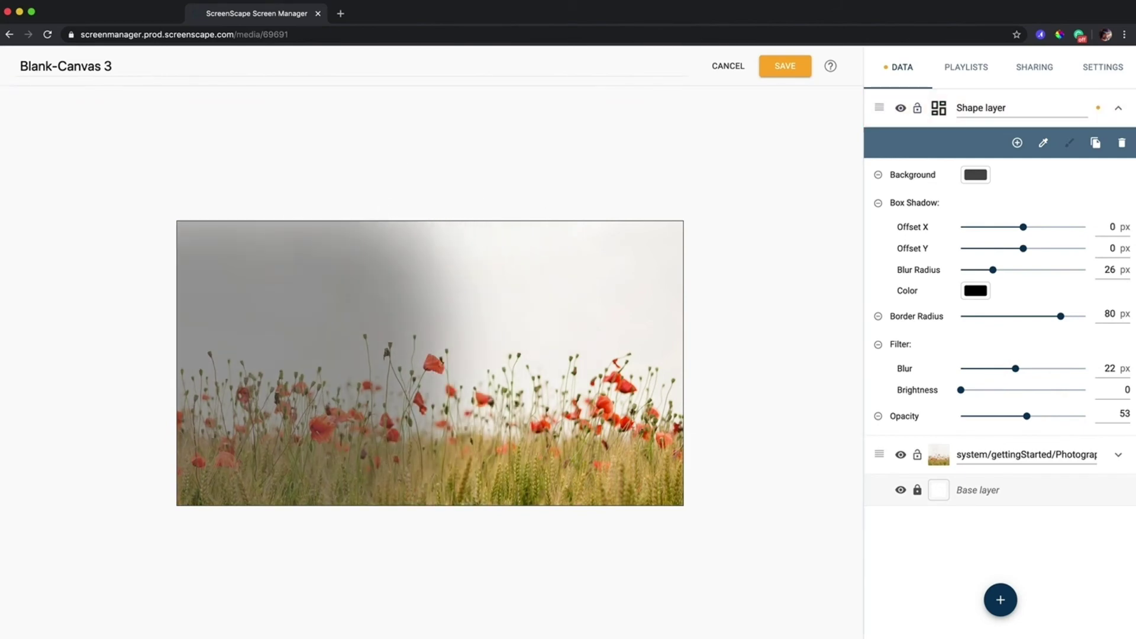
{"action": "left_click", "coordinate": [1118, 108]}
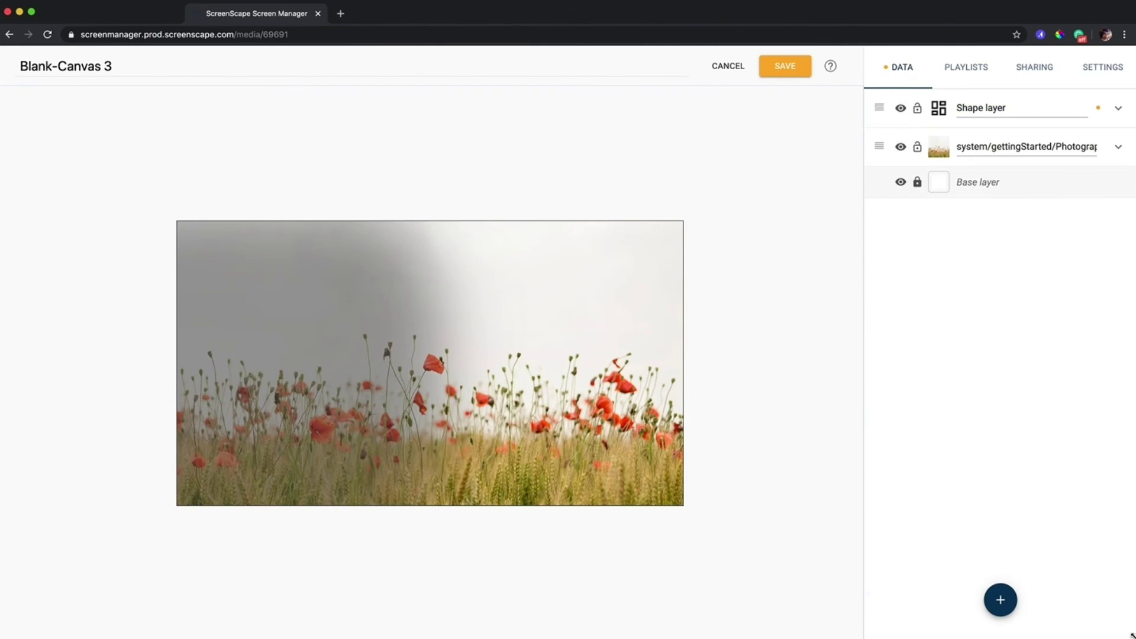
Add a white 'Sample text' layer and shrink its box to fit over the grey patch.
{"action": "mouse_move", "coordinate": [1002, 599]}
{"action": "left_click", "coordinate": [1003, 555]}
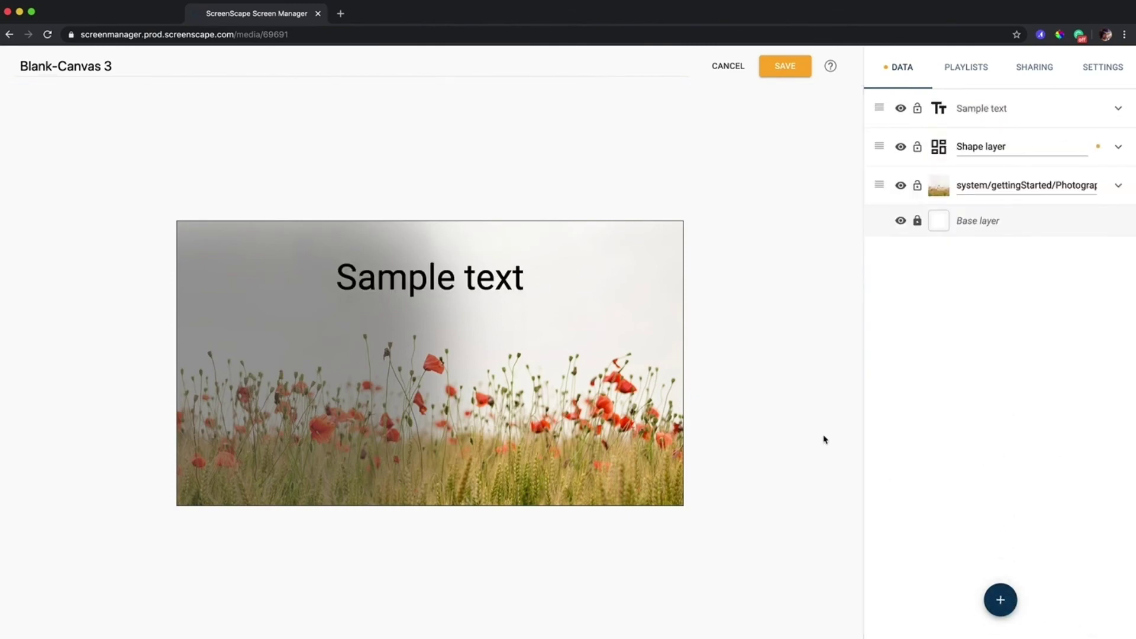
{"action": "left_click", "coordinate": [512, 280]}
{"action": "left_click_drag", "start_coordinate": [520, 277], "coordinate": [335, 278]}
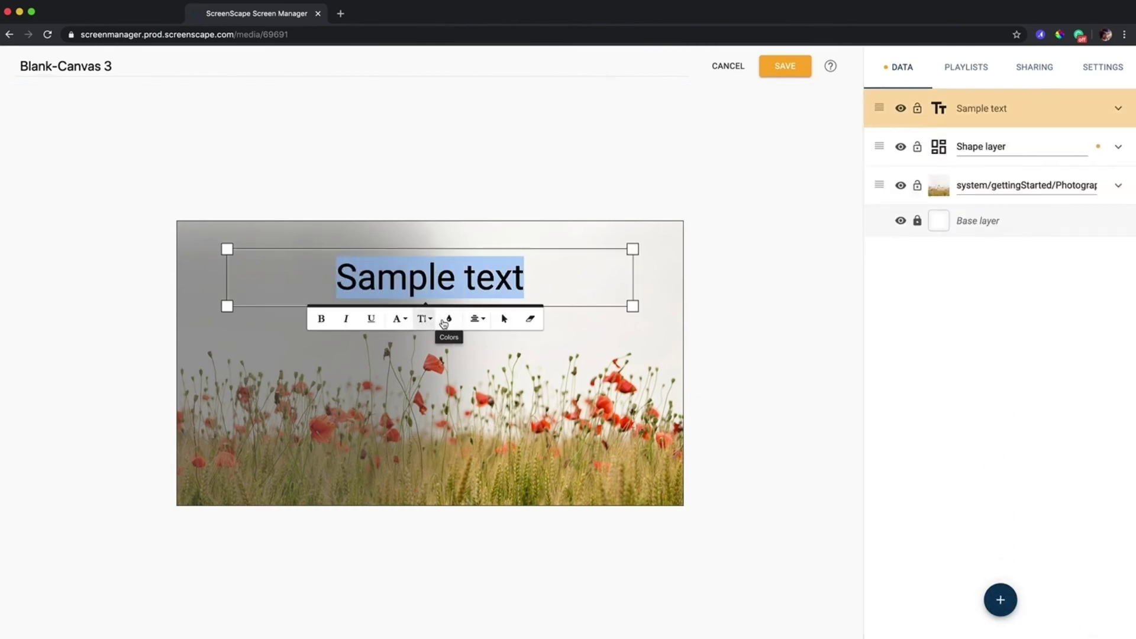
{"action": "left_click", "coordinate": [447, 322]}
{"action": "left_click", "coordinate": [483, 380]}
{"action": "left_click_drag", "start_coordinate": [633, 306], "coordinate": [421, 281]}
Create media item Finance-Bank-2 4 from the 'Thinking of buying?' mortgage-offer template.
{"action": "left_click", "coordinate": [411, 147]}
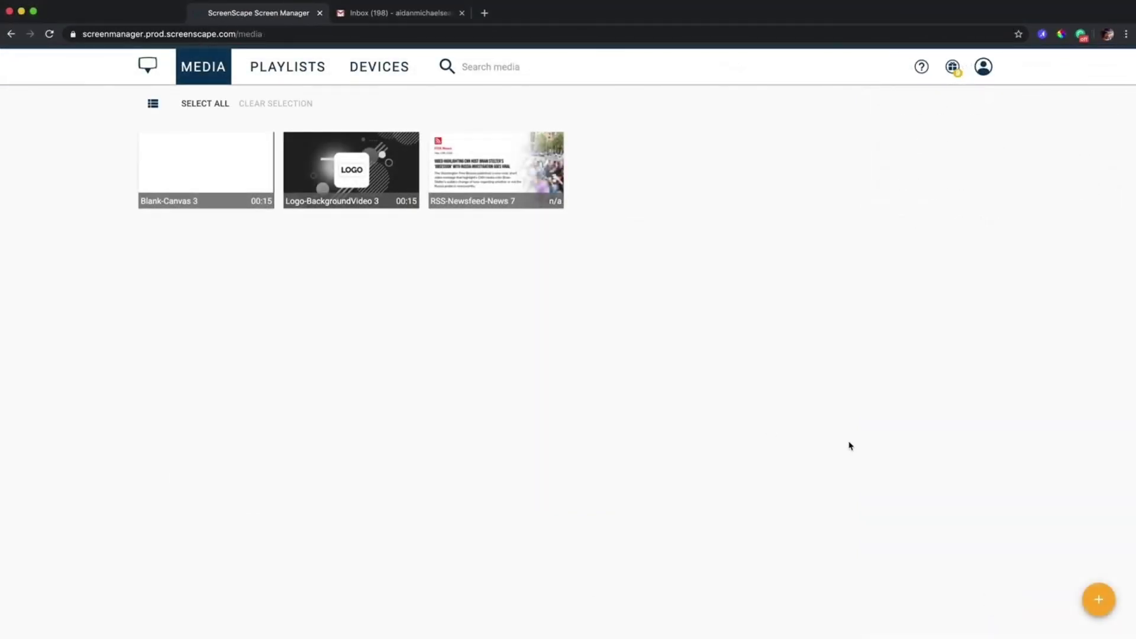
{"action": "left_click", "coordinate": [1111, 606]}
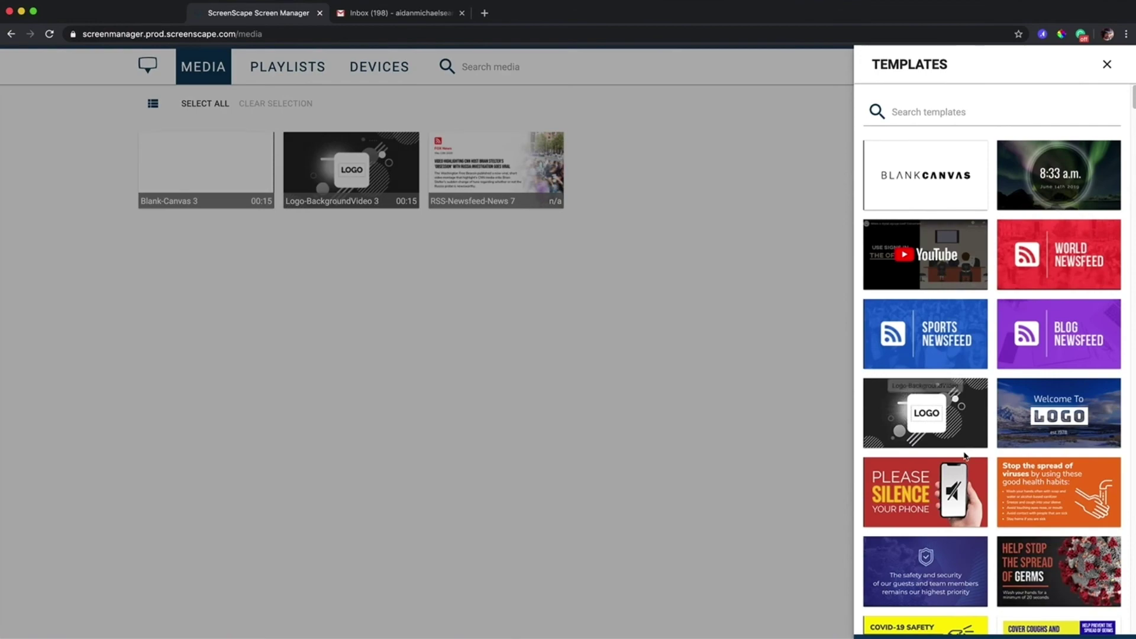
{"action": "scroll", "coordinate": [967, 458], "scroll_direction": "down", "scroll_amount": 3}
{"action": "scroll", "coordinate": [967, 458], "scroll_direction": "down", "scroll_amount": 15}
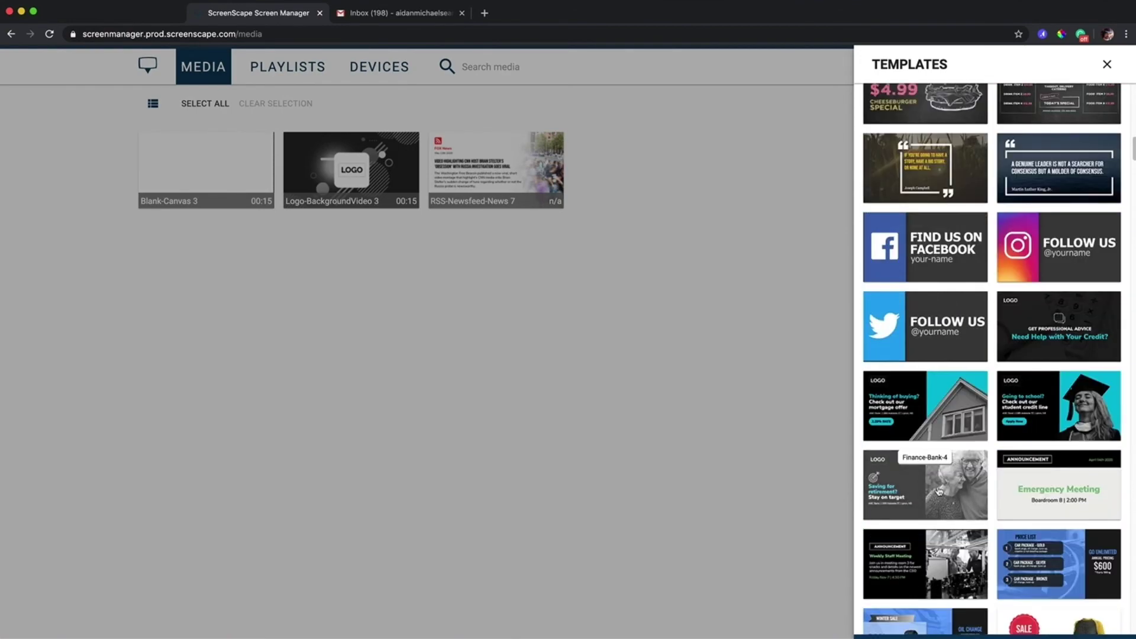
{"action": "left_click", "coordinate": [937, 413]}
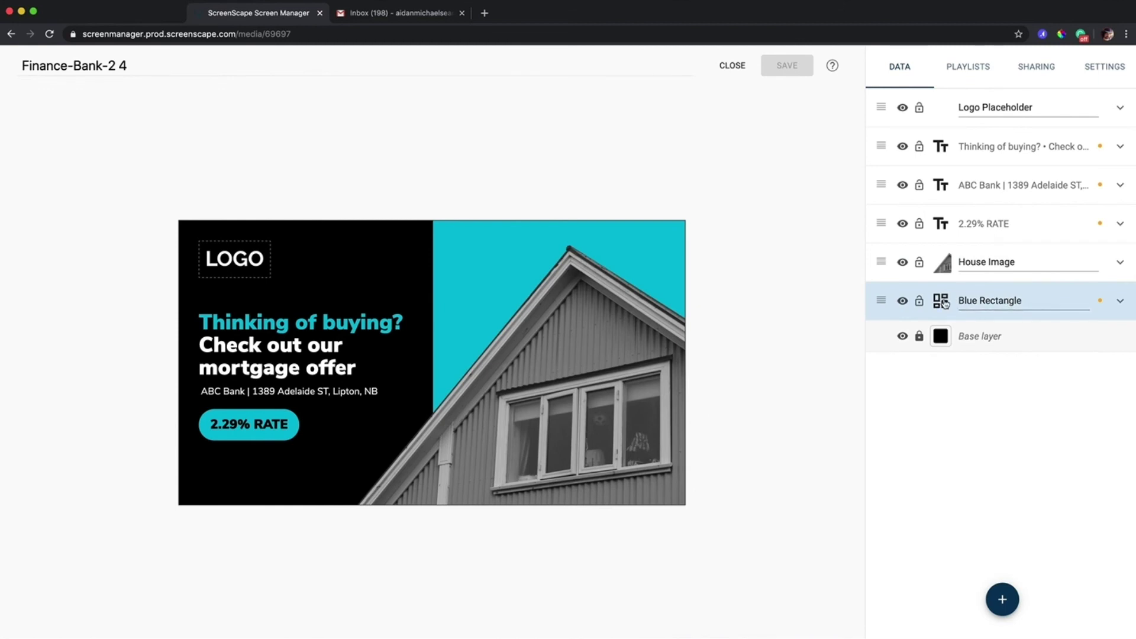
Change the Blue Rectangle's background to the orange preset and copy its hex code.
{"action": "left_click", "coordinate": [1120, 300]}
{"action": "left_click", "coordinate": [978, 368]}
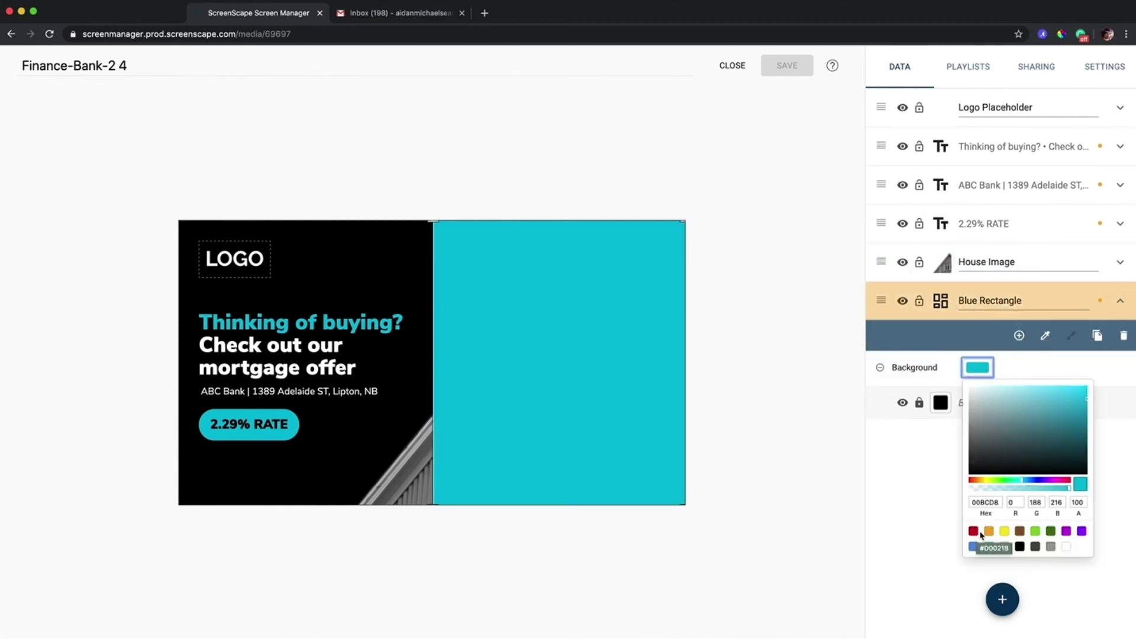
{"action": "left_click", "coordinate": [989, 531]}
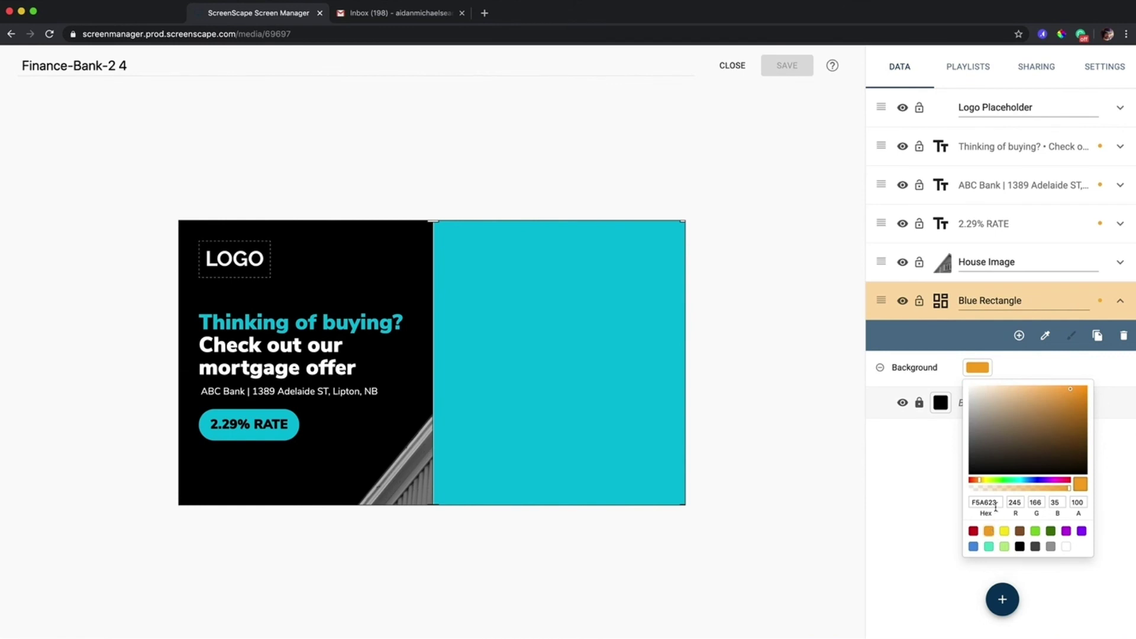
{"action": "left_click", "coordinate": [976, 499]}
{"action": "key", "text": "ctrl+c"}
{"action": "left_click", "coordinate": [774, 480]}
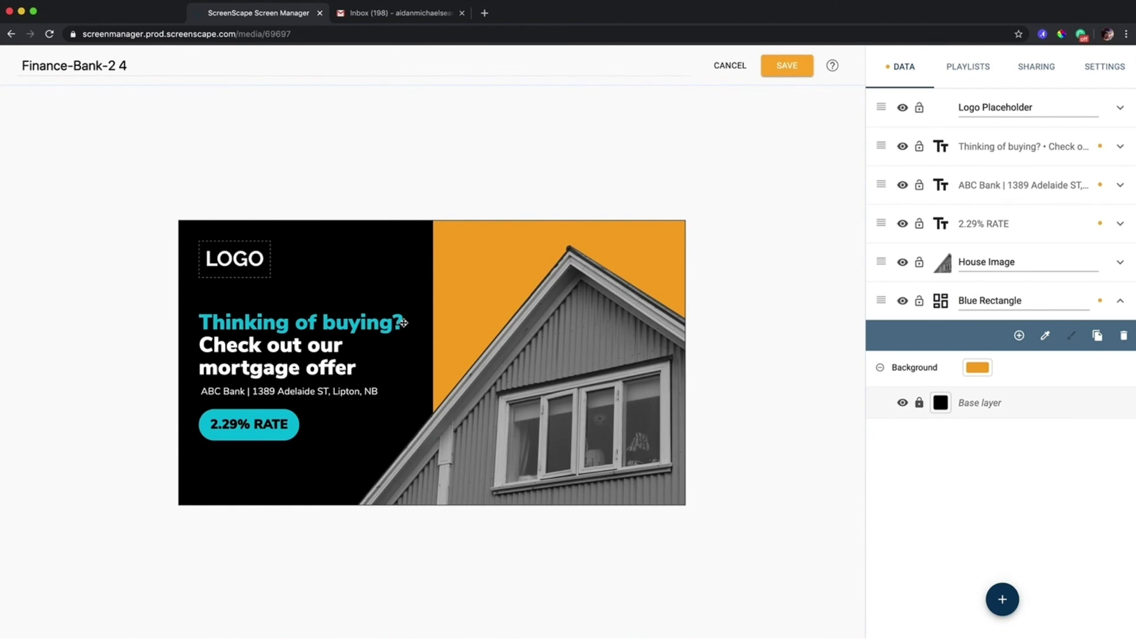
Colour the 'Thinking of buying?' headline text orange.
{"action": "left_click_drag", "start_coordinate": [401, 322], "coordinate": [199, 323]}
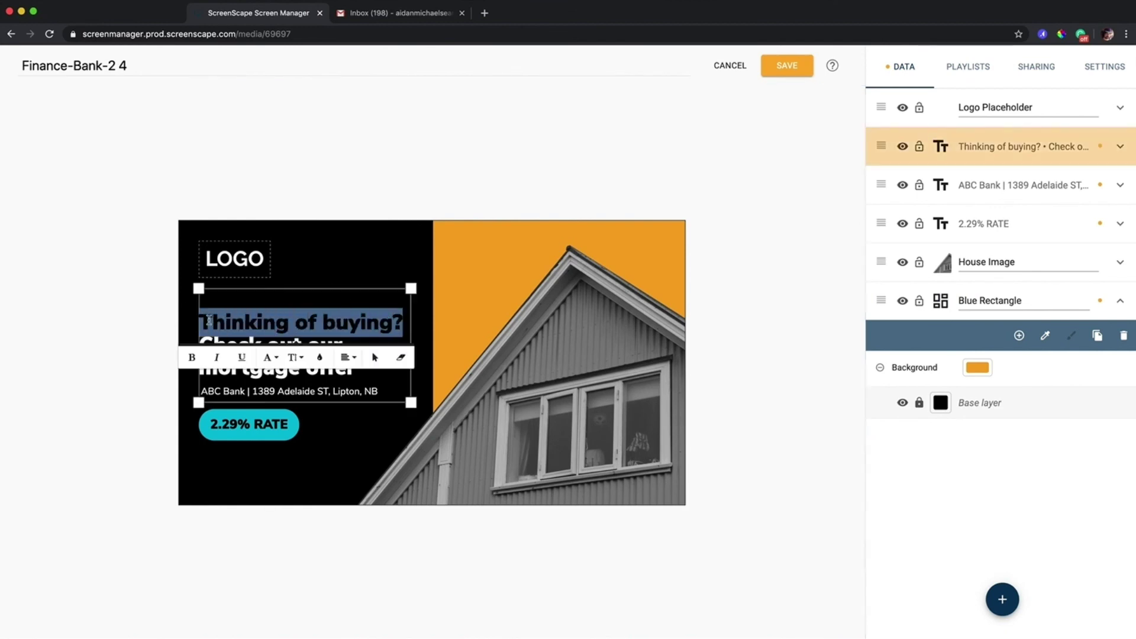
{"action": "left_click", "coordinate": [320, 358]}
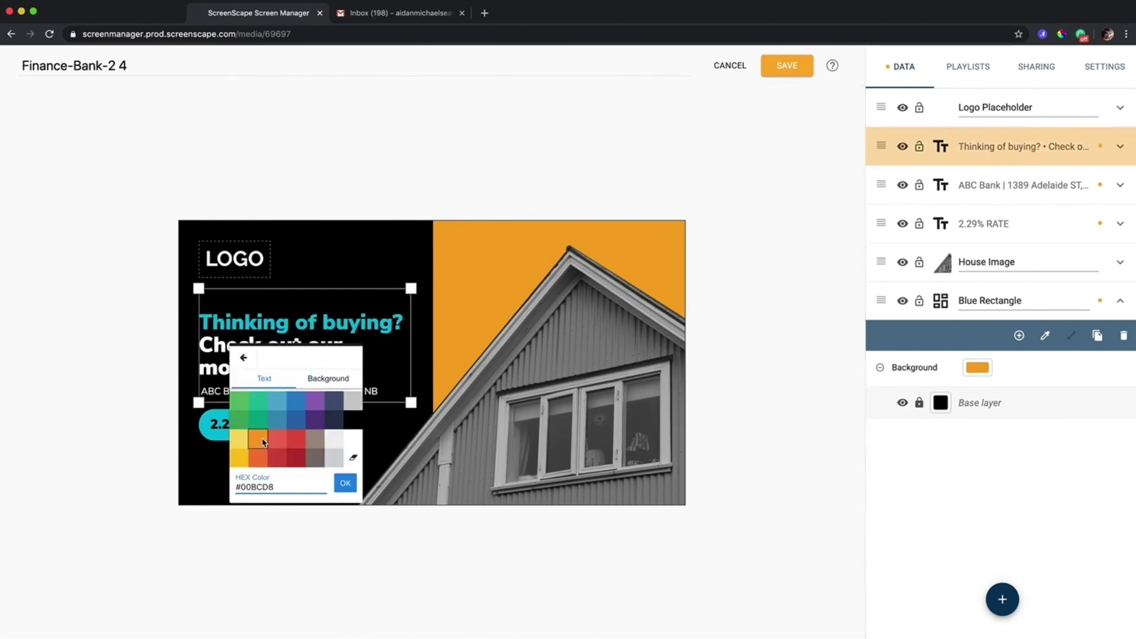
{"action": "left_click", "coordinate": [263, 455]}
{"action": "left_click", "coordinate": [377, 151]}
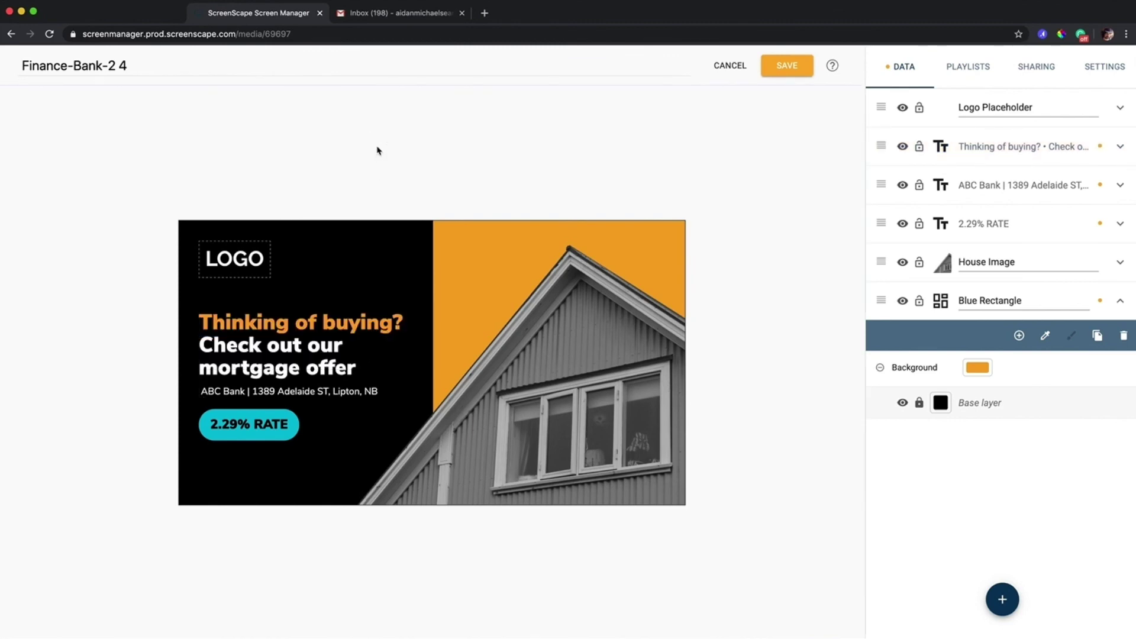
Give the 2.29% RATE badge an orange (#F5A623) background instead of teal.
{"action": "left_click", "coordinate": [277, 430]}
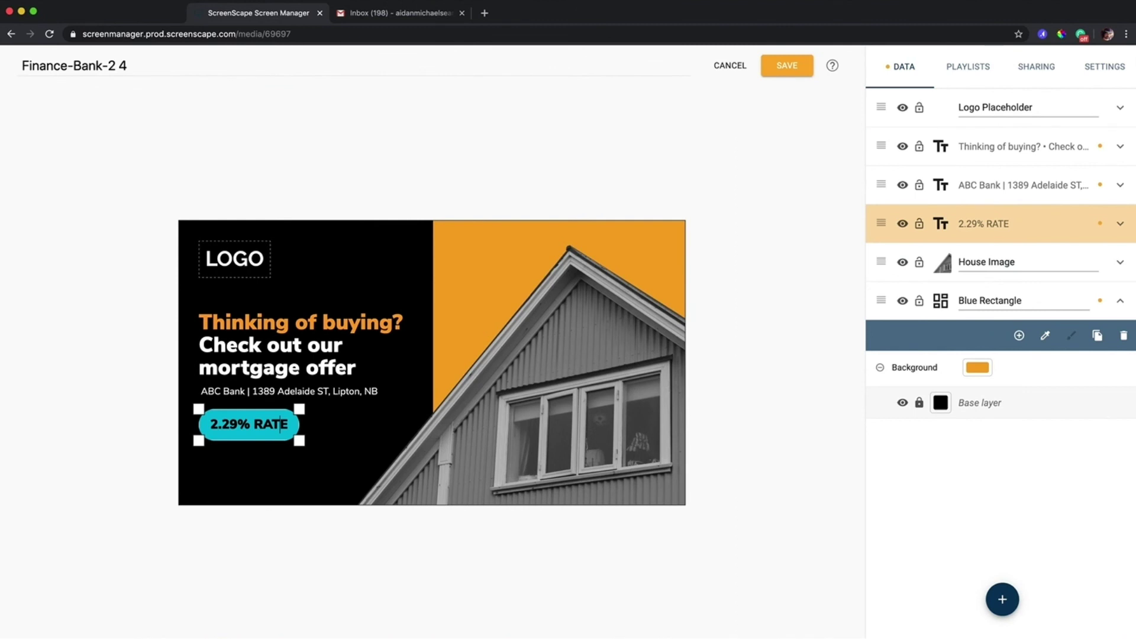
{"action": "left_click", "coordinate": [1120, 224]}
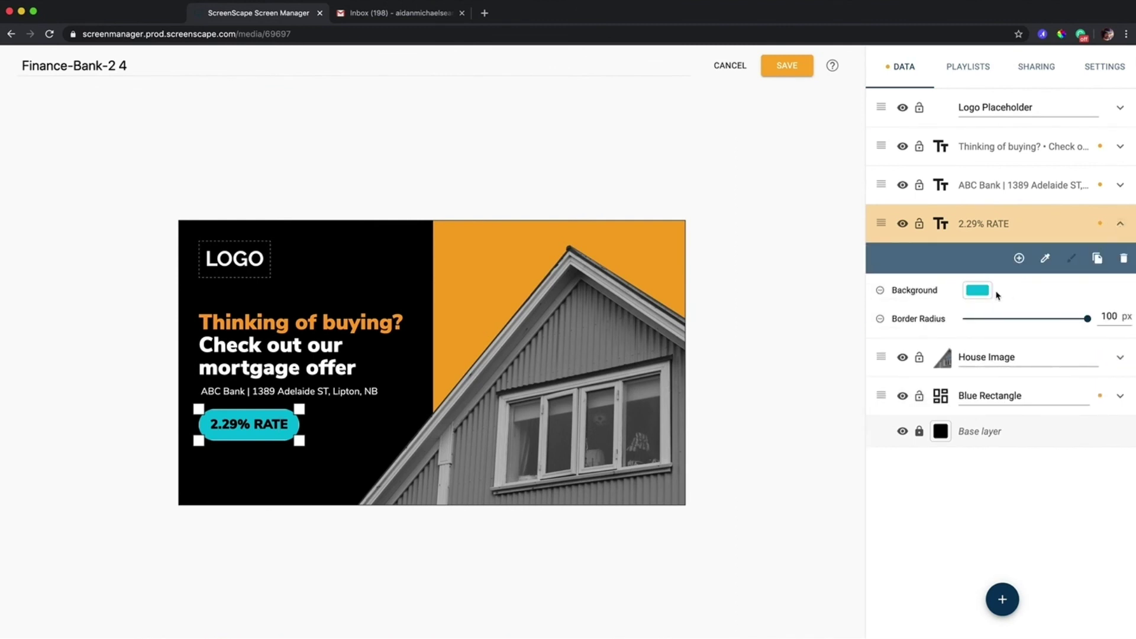
{"action": "left_click", "coordinate": [979, 292]}
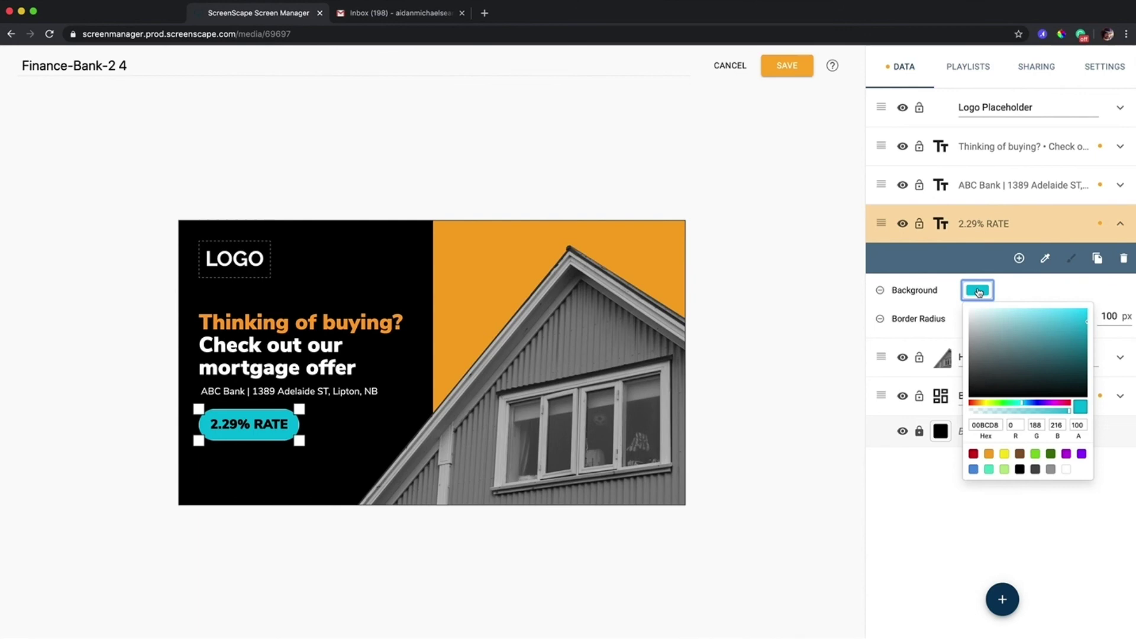
{"action": "left_click", "coordinate": [988, 454]}
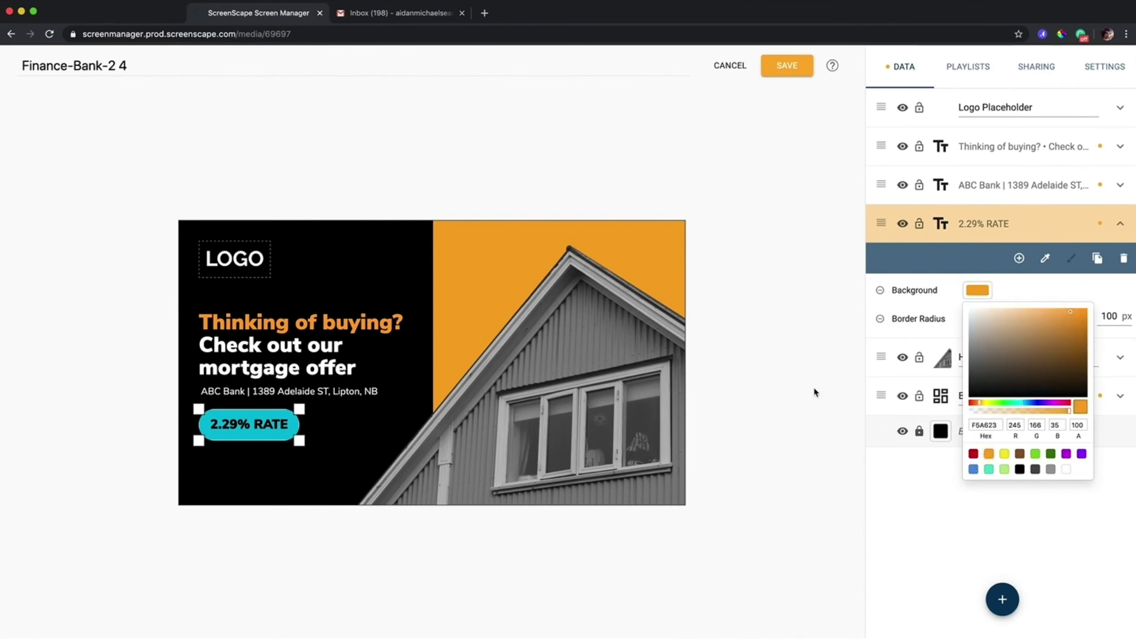
{"action": "left_click", "coordinate": [754, 339]}
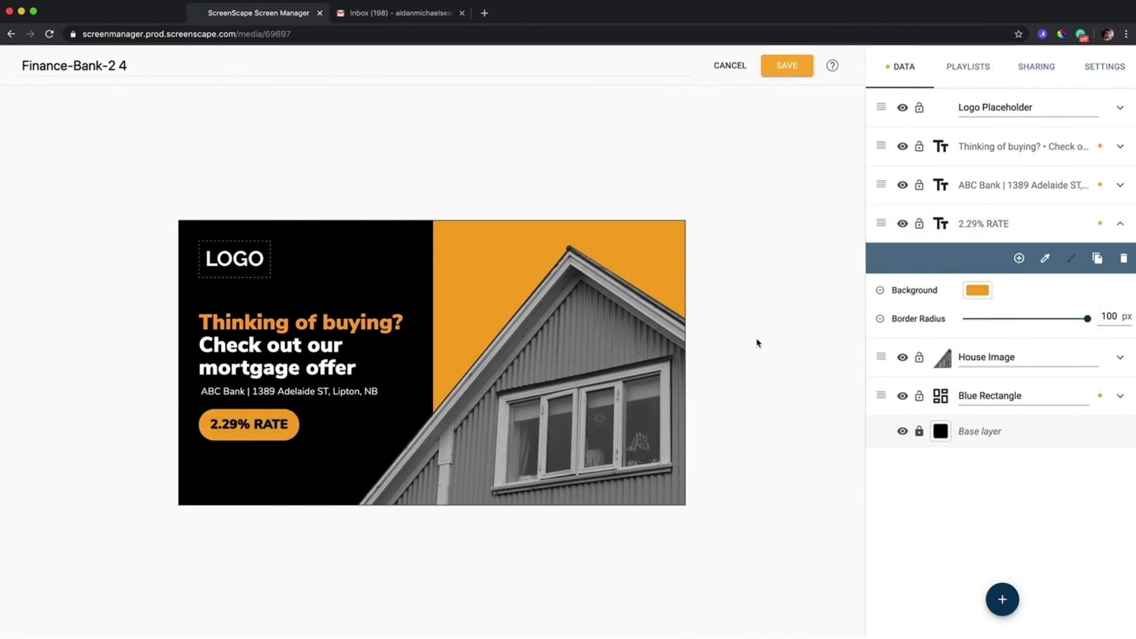